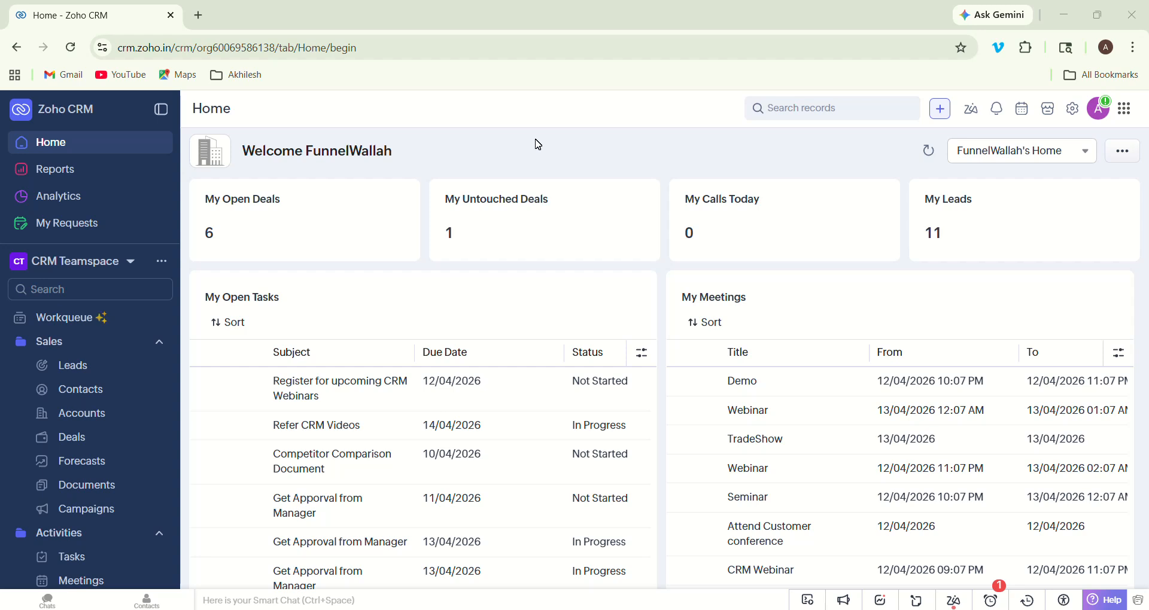
- Open Deals as a stage board and scroll across to review all stage columns and totals
left_click(71, 443)
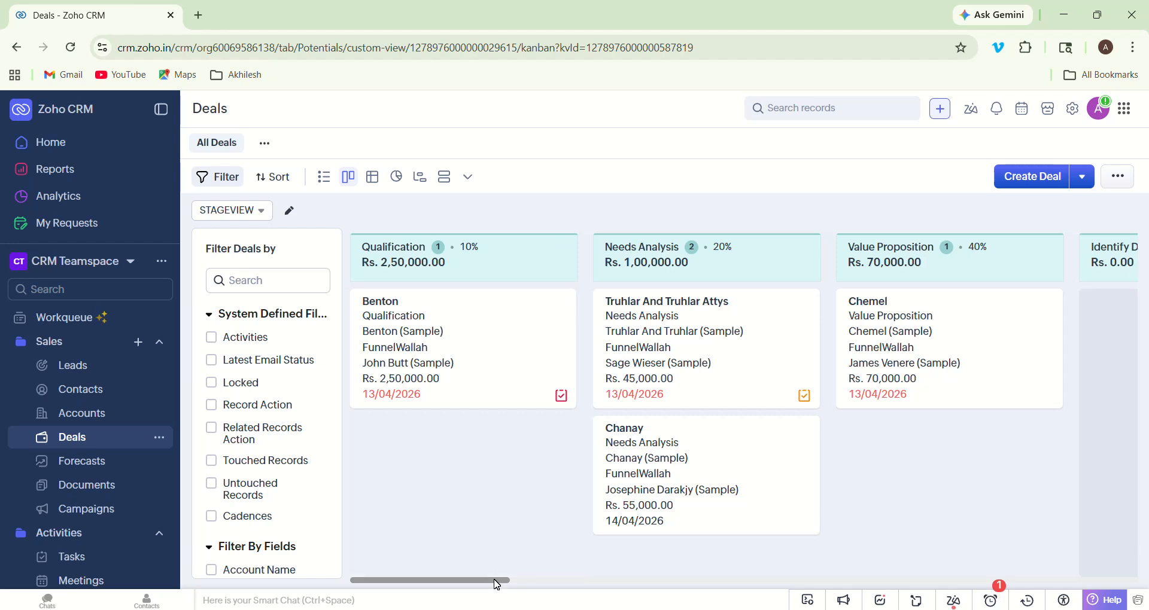
right_click(558, 584)
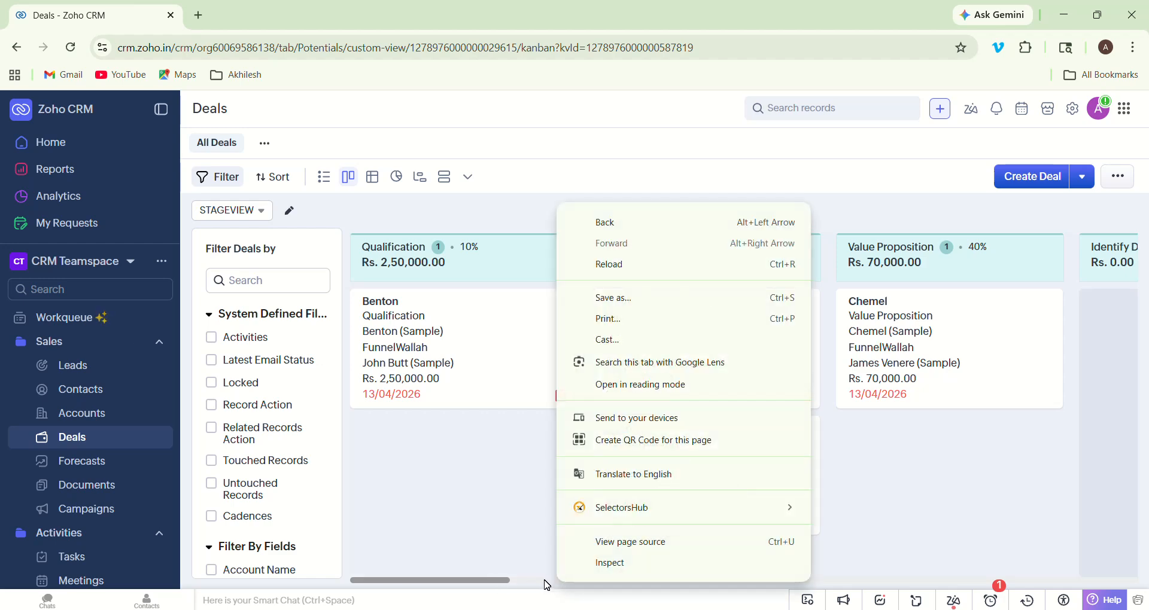
left_click(548, 585)
key("Tab")
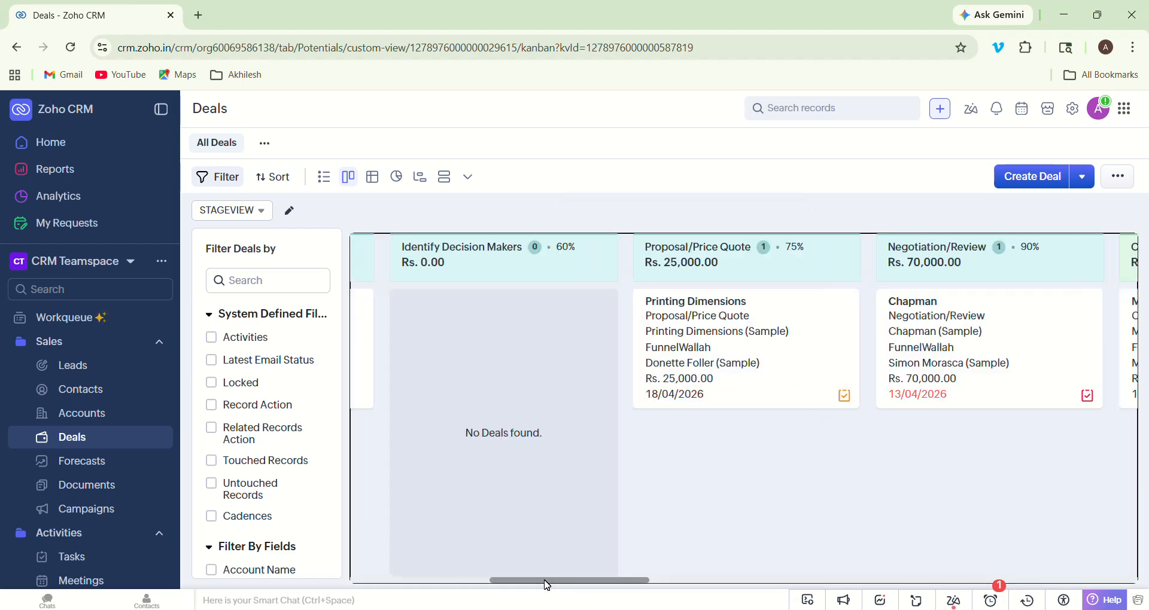
left_click_drag(548, 586, 408, 570)
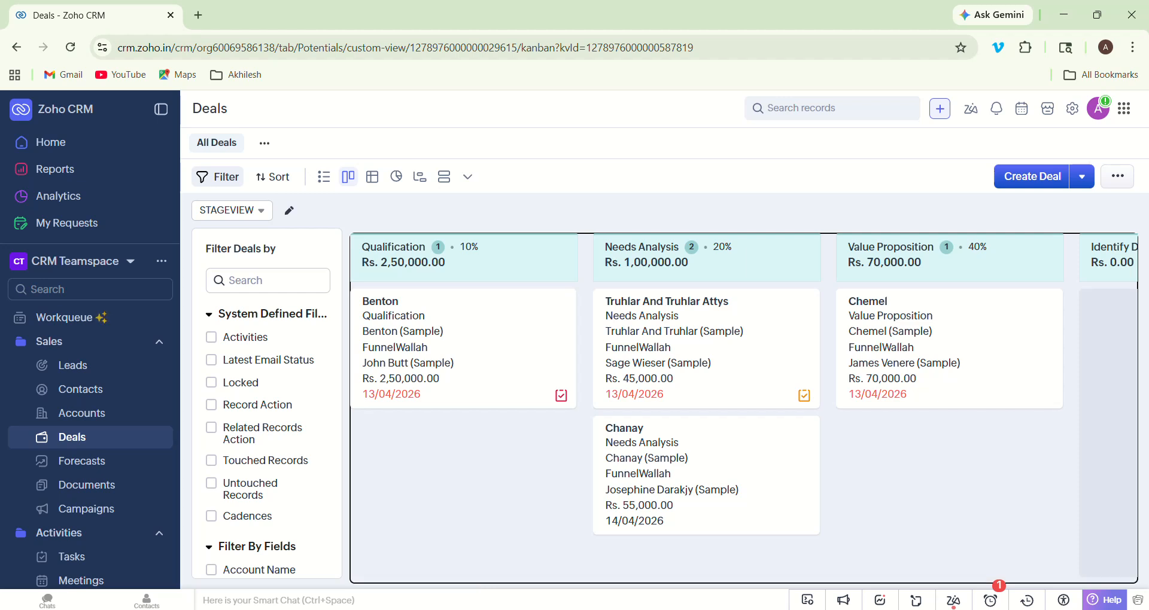
- Search Setup for 'layout' and open the Layouts page, which shows the Leads module
mouse_move(487, 575)
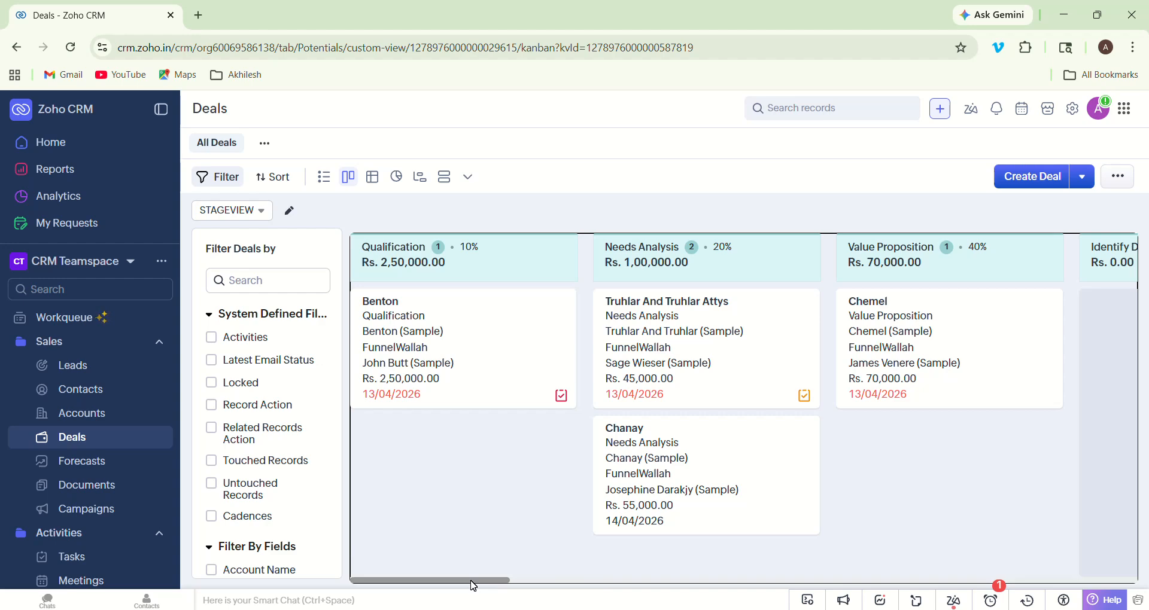
left_click(1074, 108)
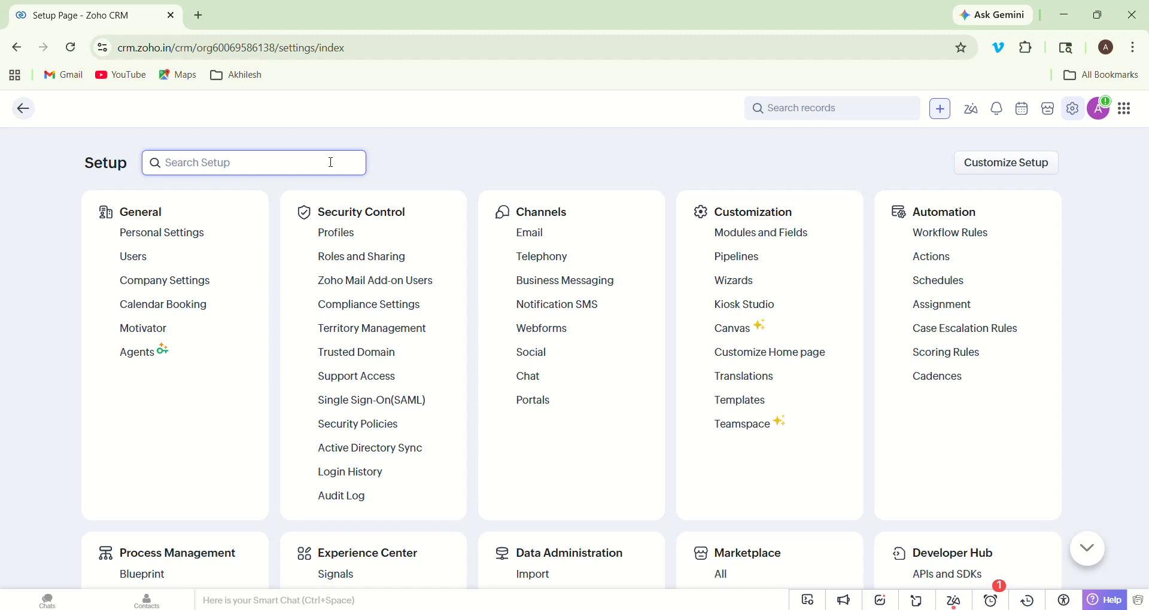
type("pipe")
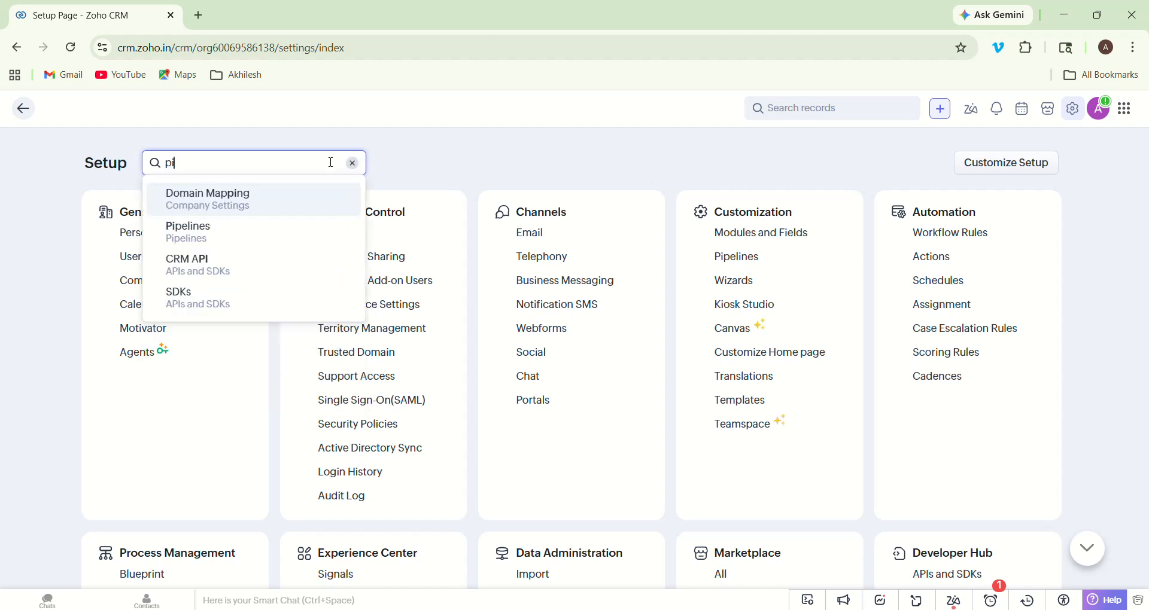
key("BackSpace")
key("BackSpace")
key("BackSpace")
key("BackSpace")
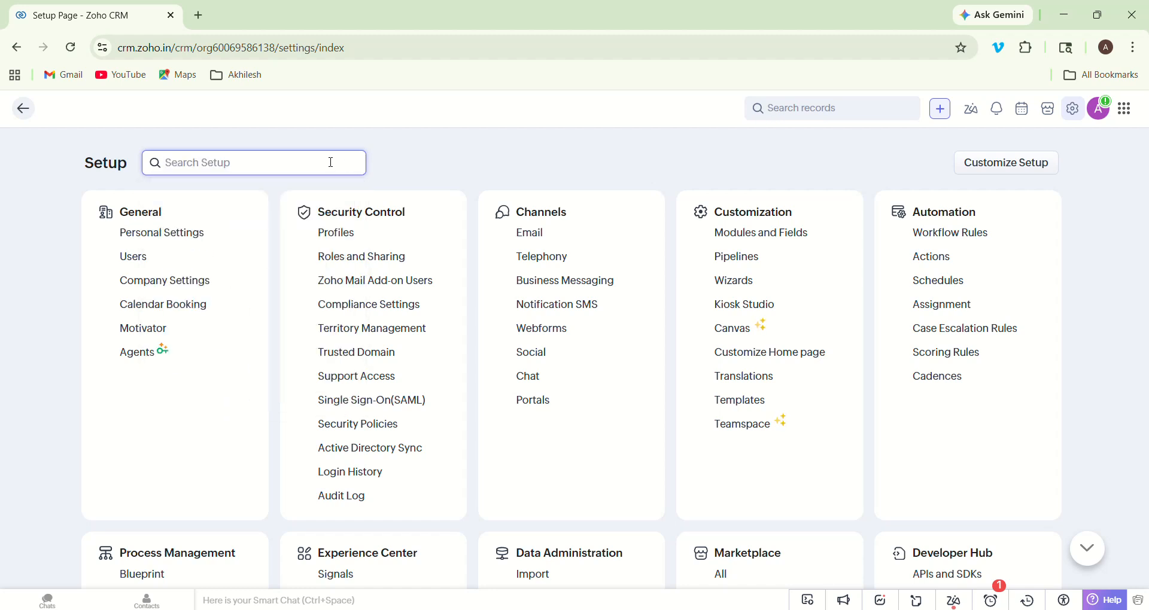
type("layout")
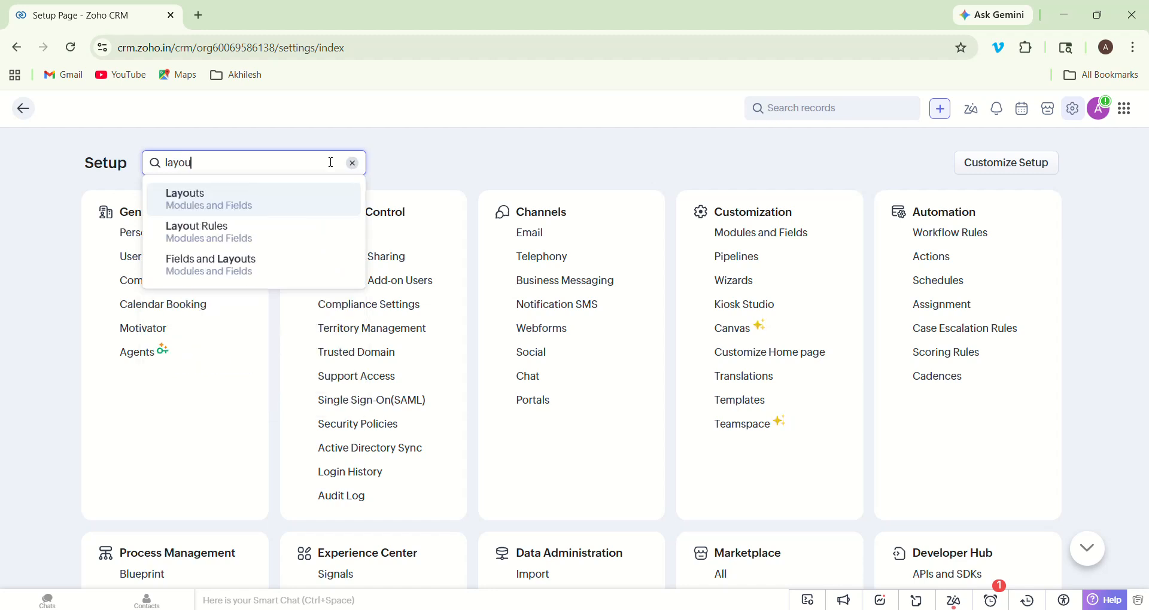
left_click(302, 205)
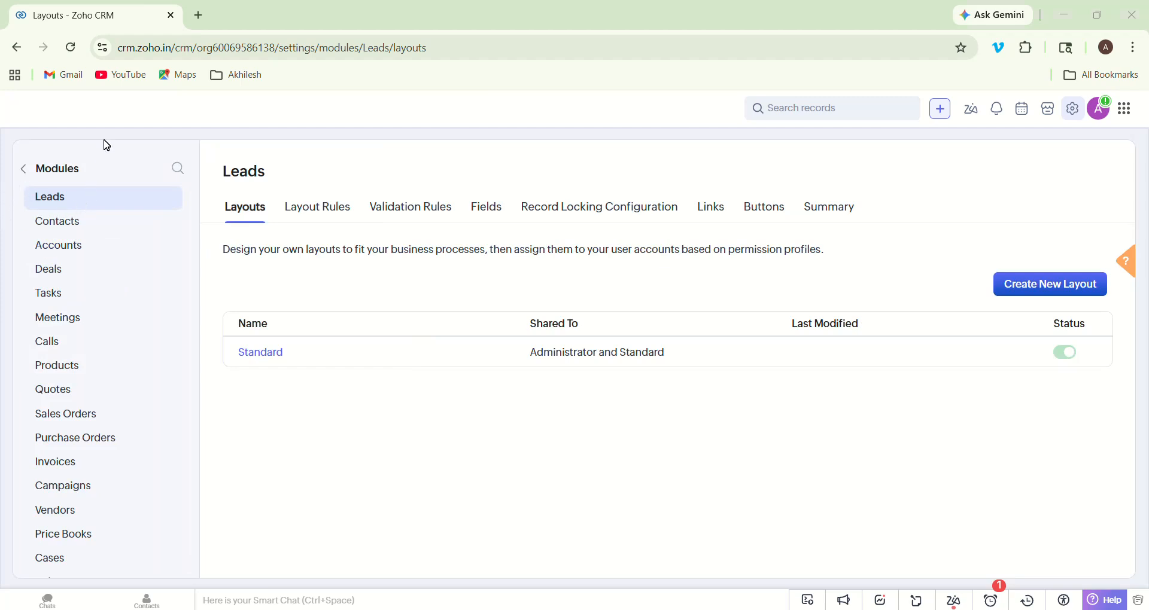
- Switch to the Deals module's layouts and open its Standard layout in the editor
left_click(48, 276)
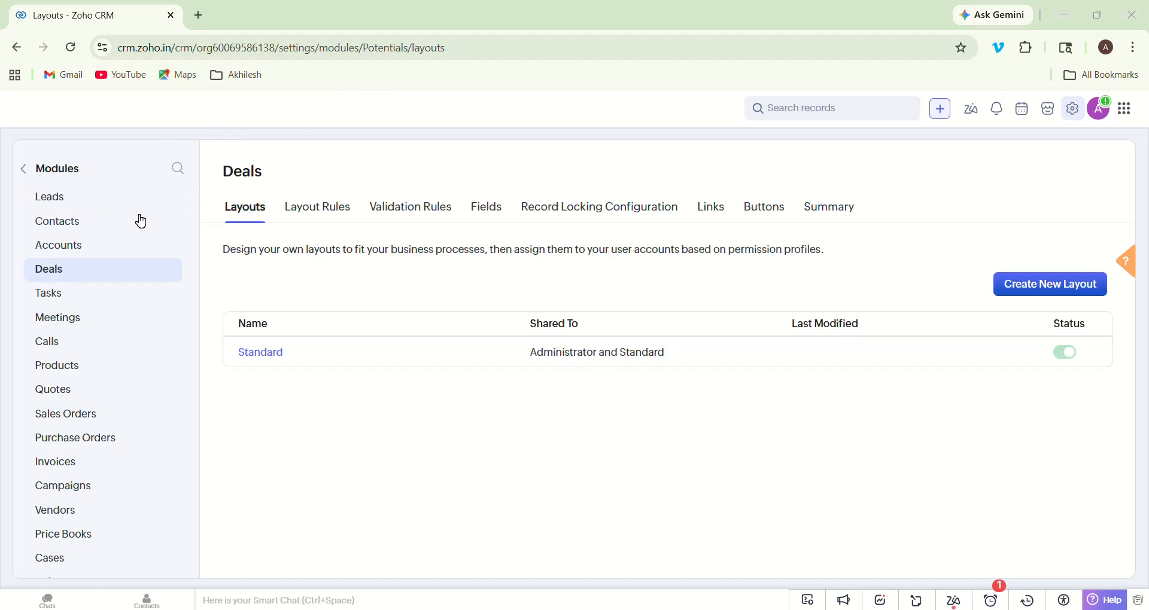
left_click(52, 277)
left_click(261, 355)
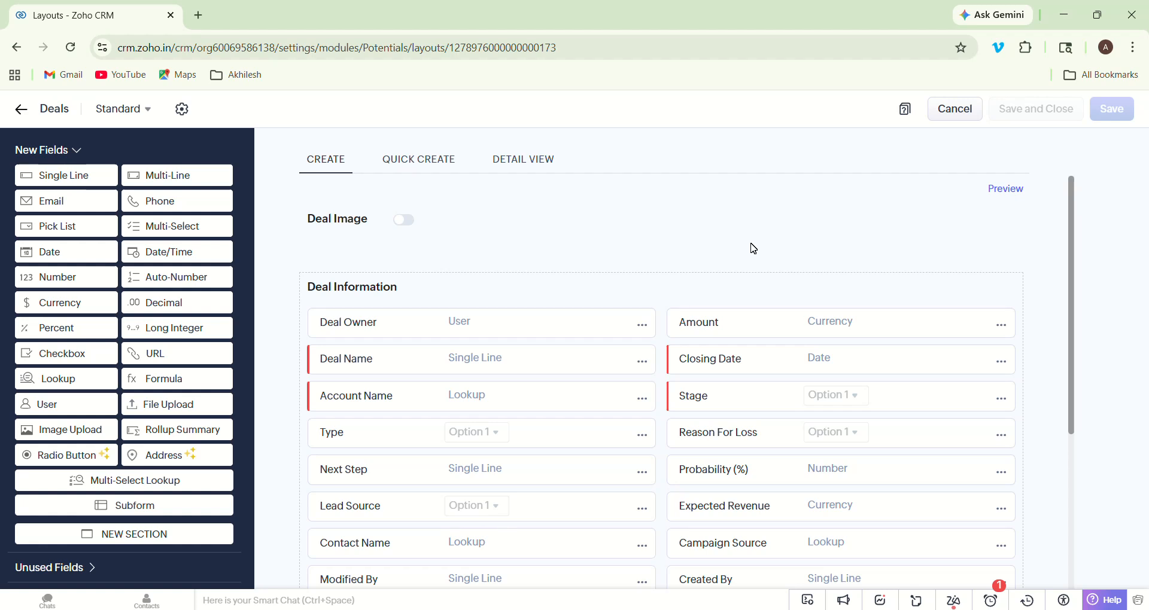
- Open Stage-Probability Mapping from the Stage field's options in the Deals layout
scroll(752, 246, "down", 1)
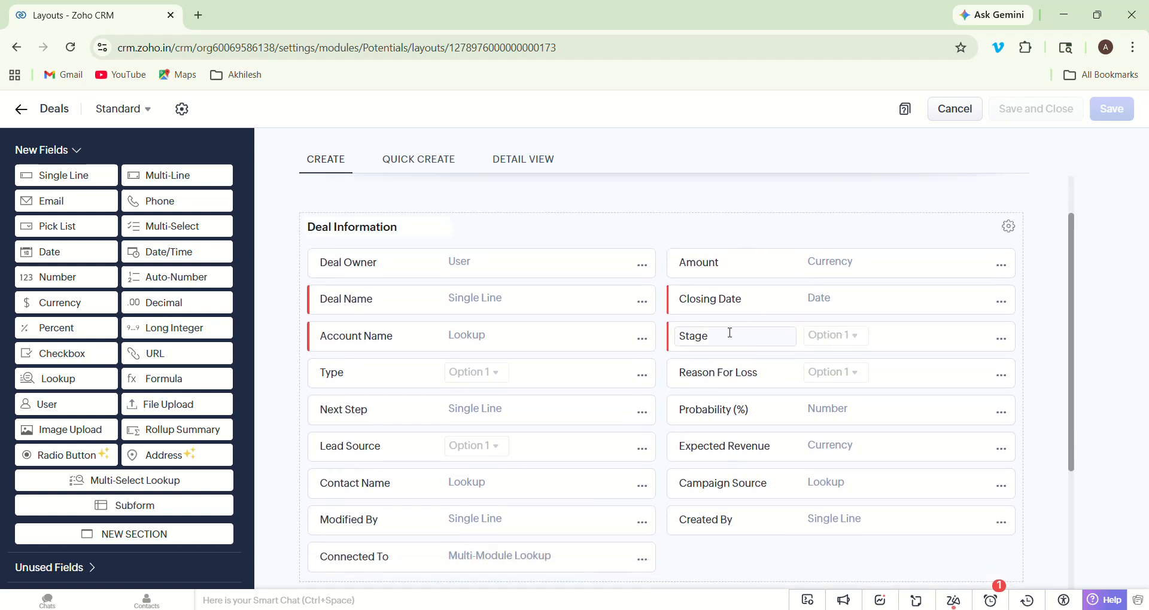
left_click(1002, 339)
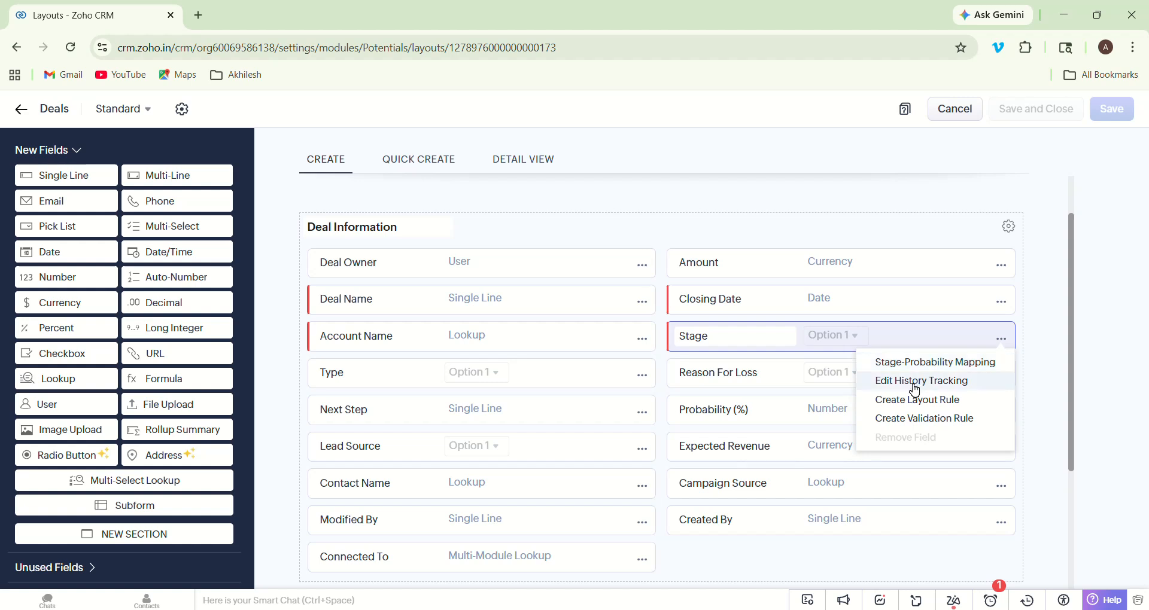
left_click(830, 339)
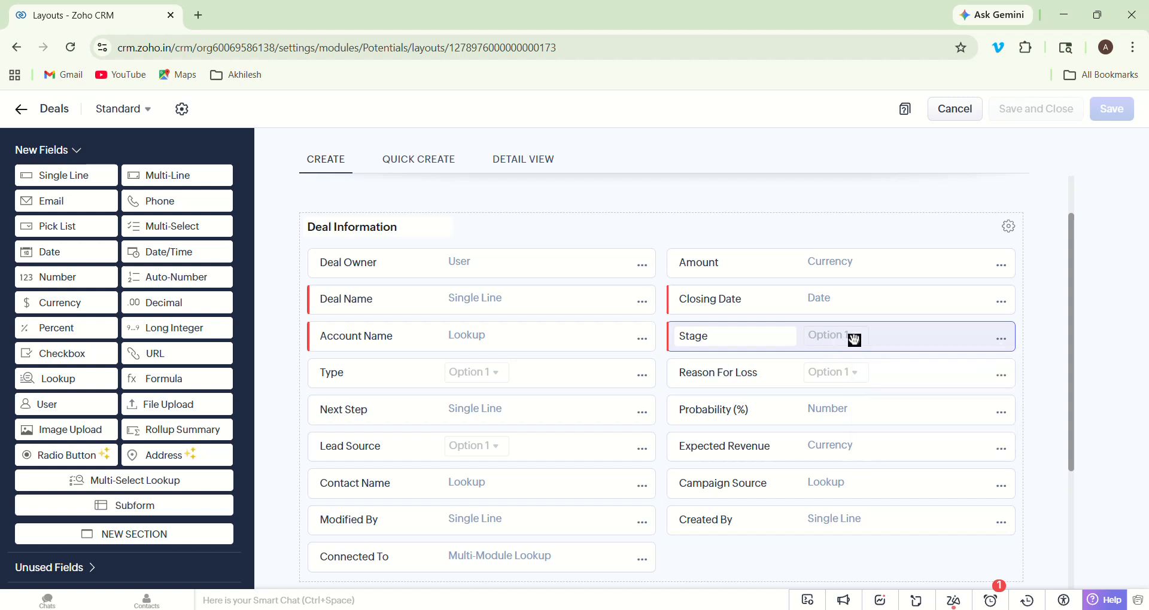
left_click(999, 340)
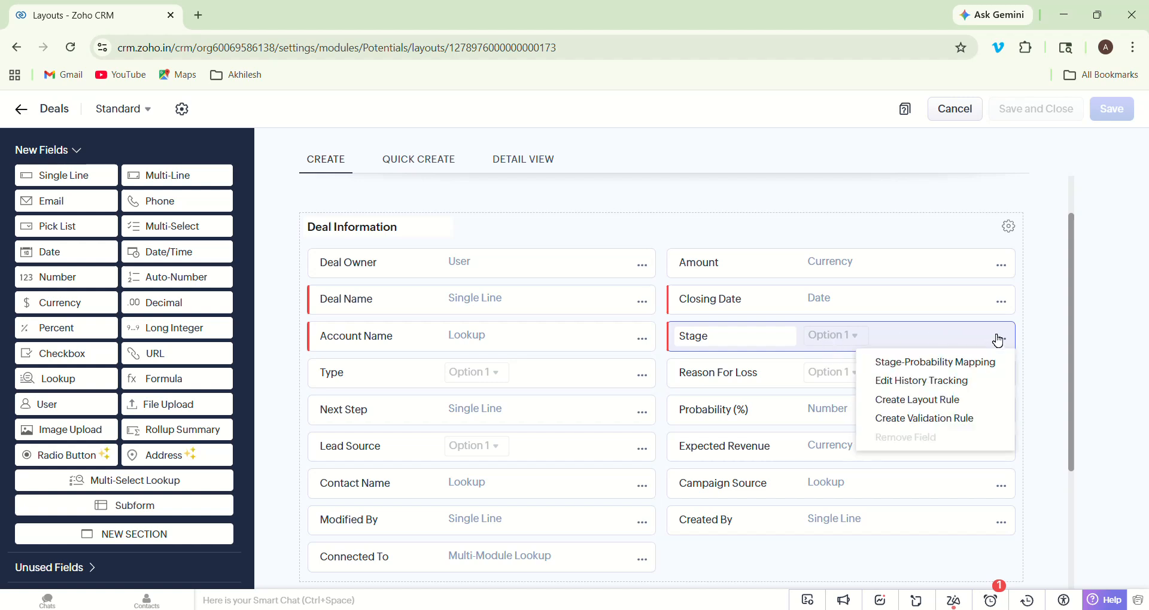
left_click(974, 363)
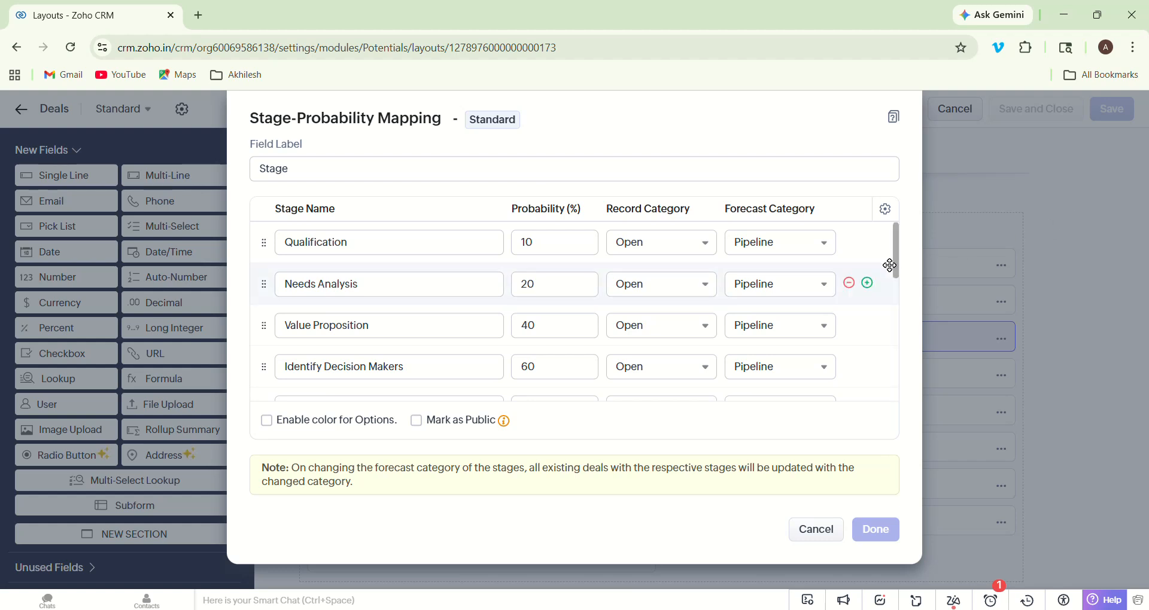
left_click_drag(897, 273, 900, 310)
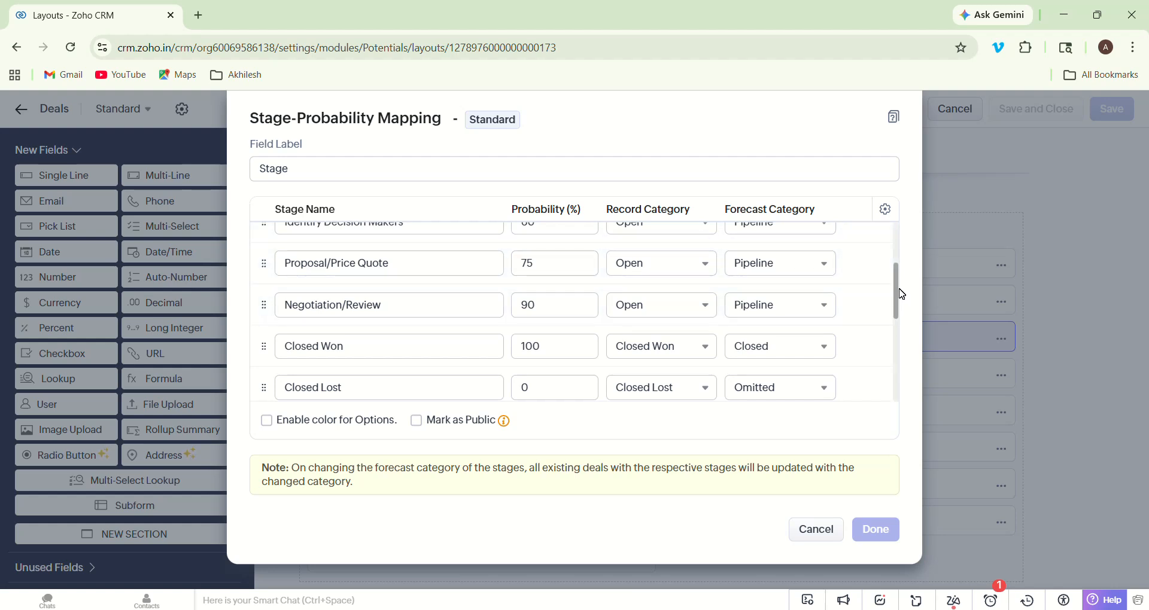
left_click_drag(897, 296, 901, 262)
mouse_move(877, 243)
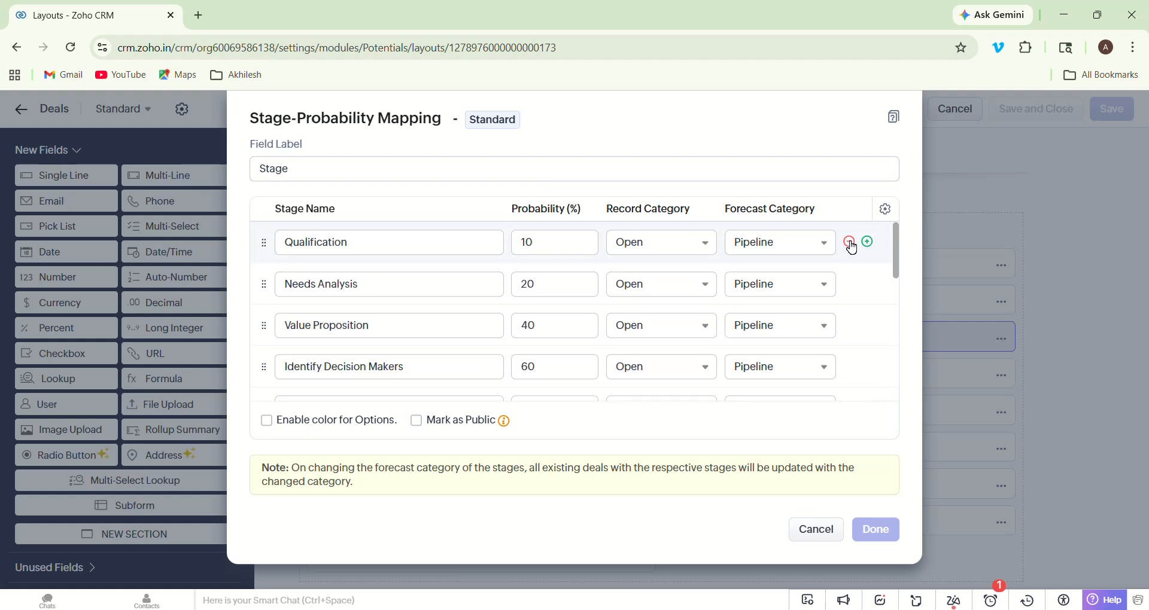
- Remove the Qualification, Needs Analysis, Value Proposition, Identify Decision Makers, Proposal/Price Quote and Negotiation/Review stages
left_click(851, 243)
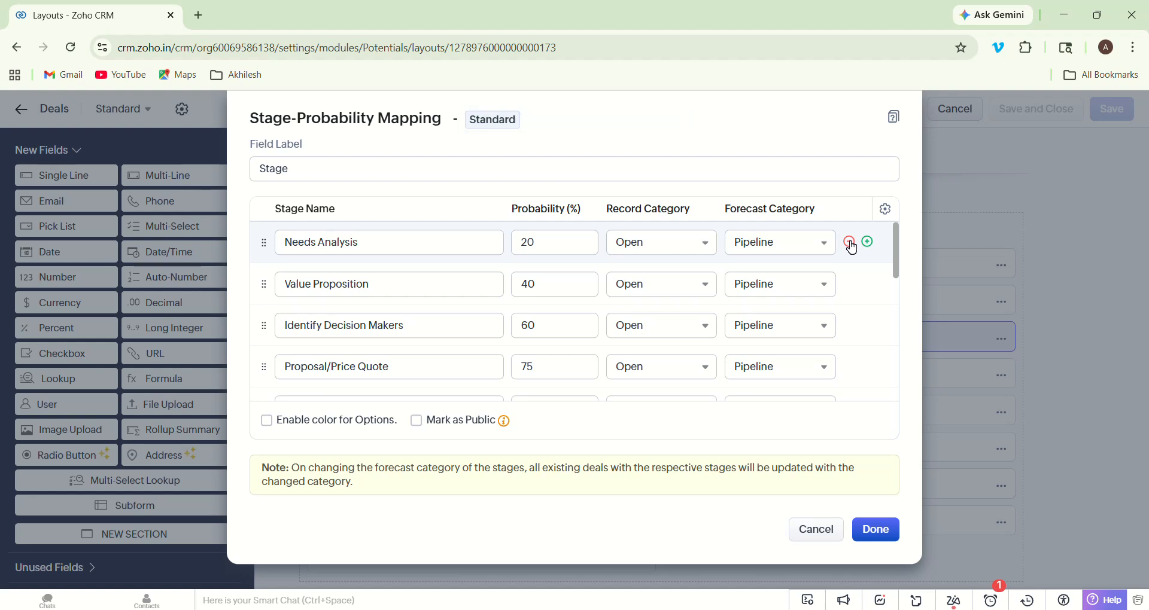
left_click(850, 242)
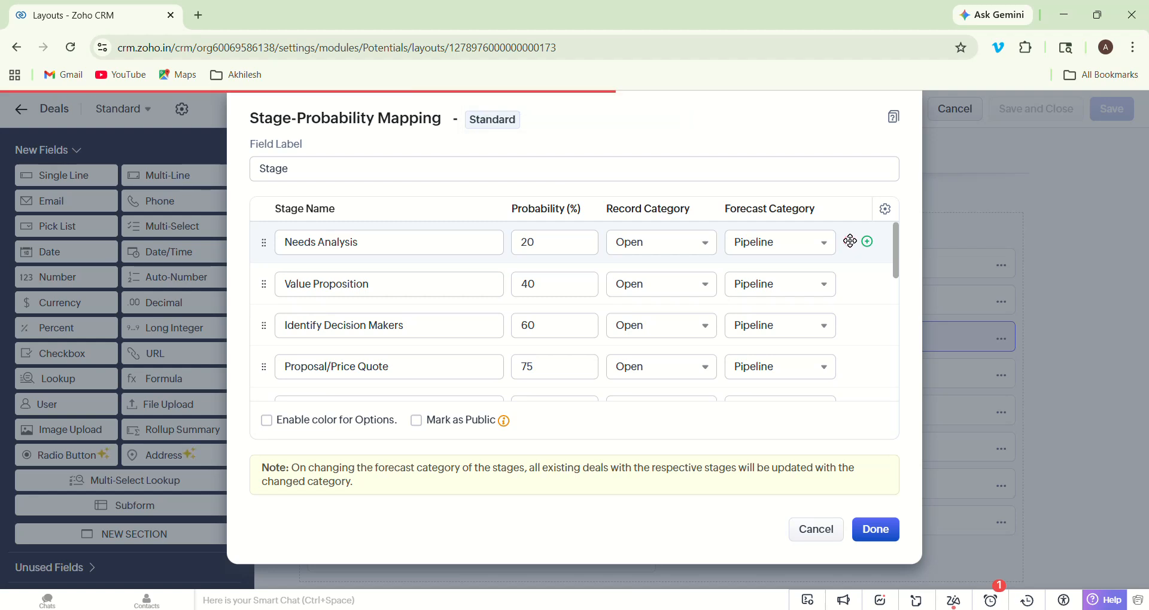
left_click(849, 242)
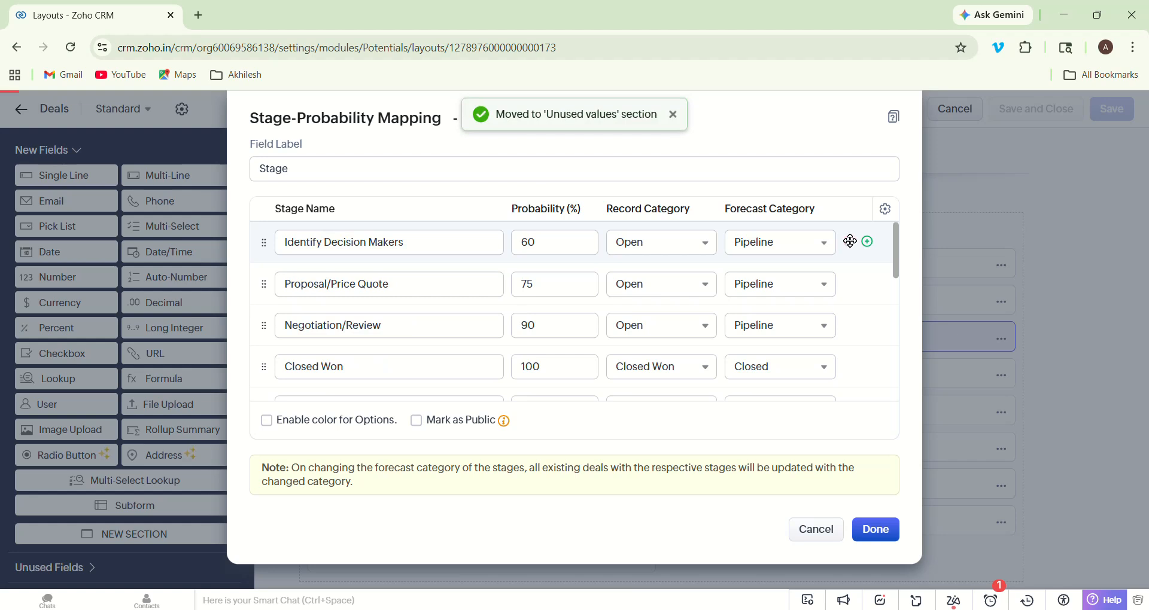
left_click(850, 242)
left_click(850, 242)
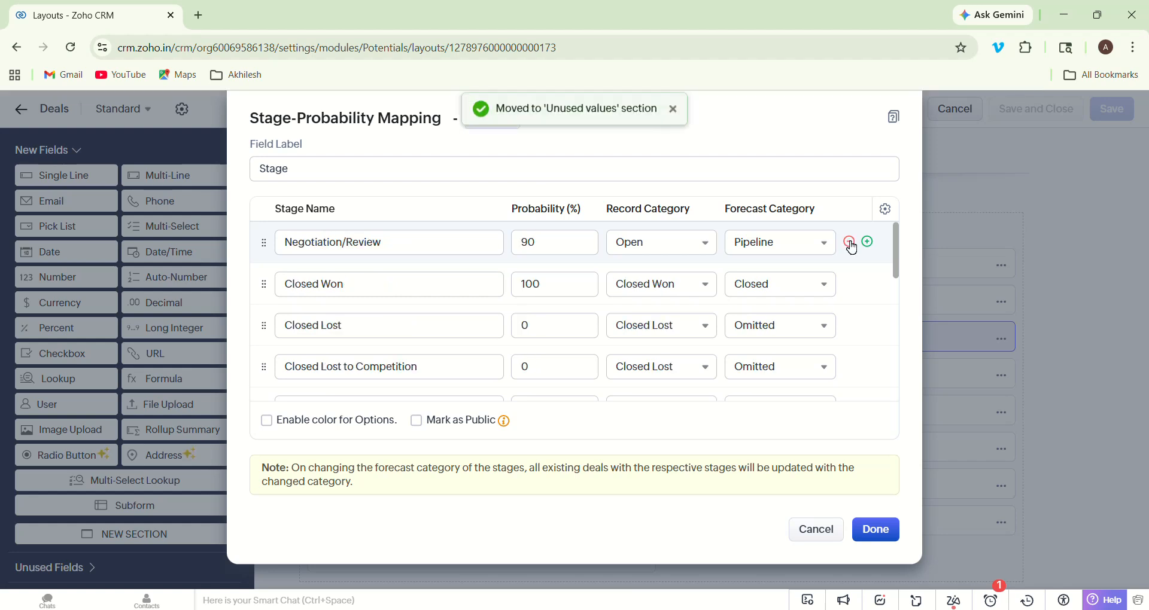
left_click(849, 242)
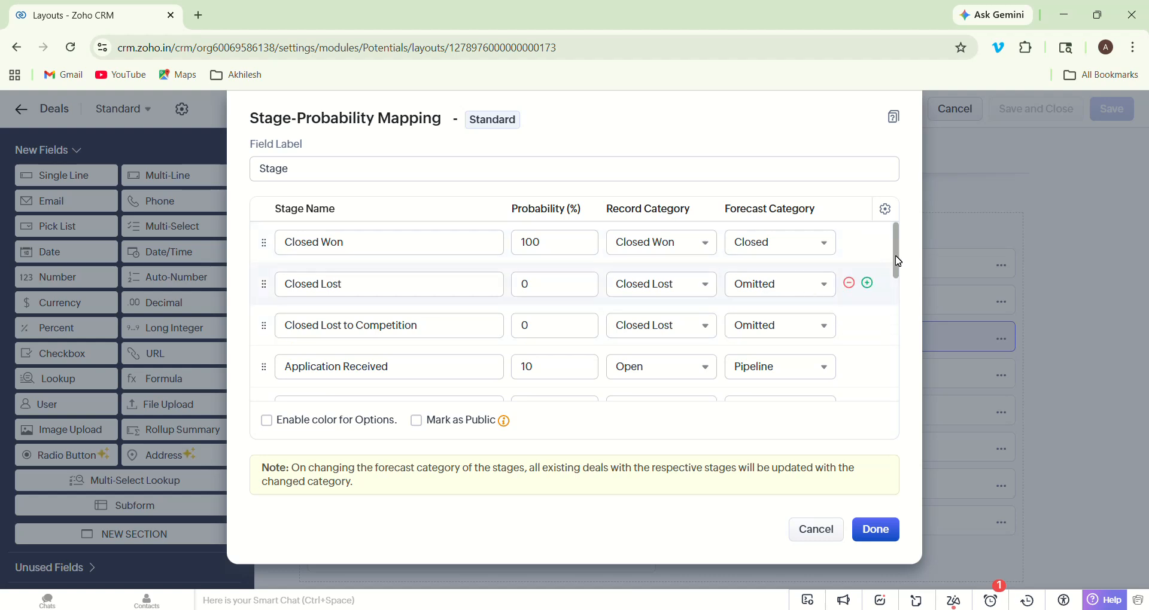
- Drag the stage rows into order, ending with Documents Verified after Offer Extended (85%)
left_click_drag(896, 256, 901, 280)
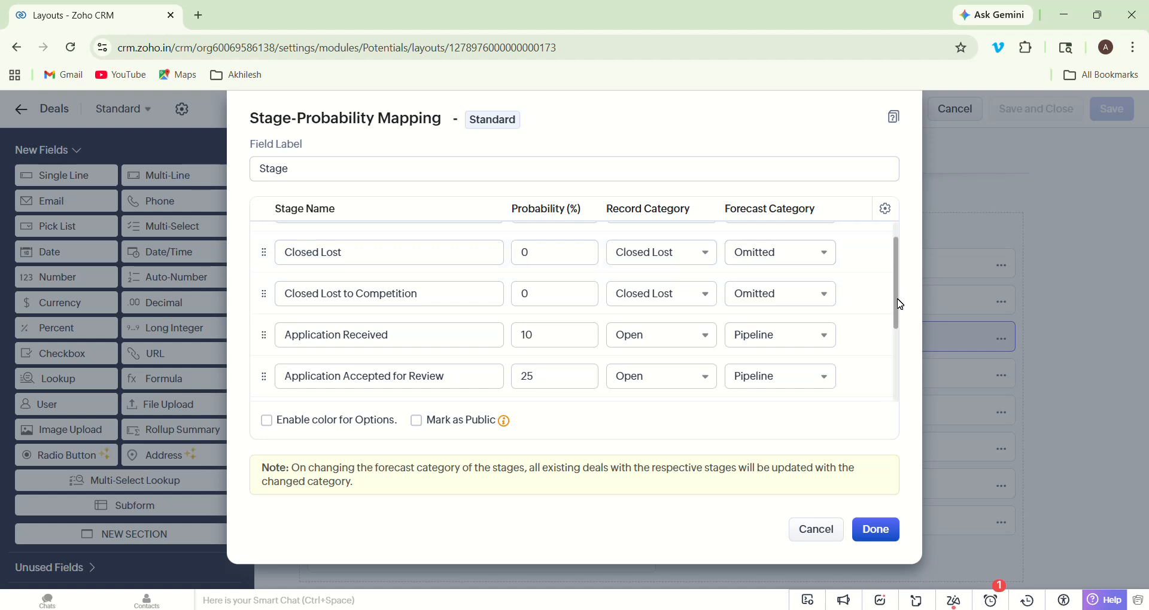
left_click_drag(901, 304, 905, 273)
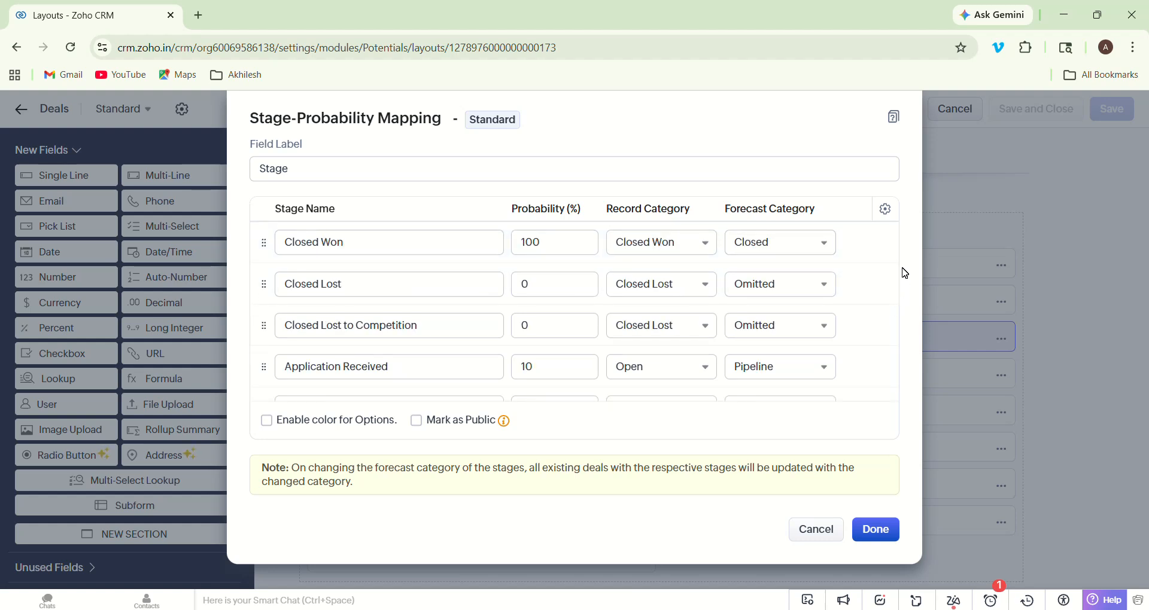
left_click_drag(898, 300, 900, 340)
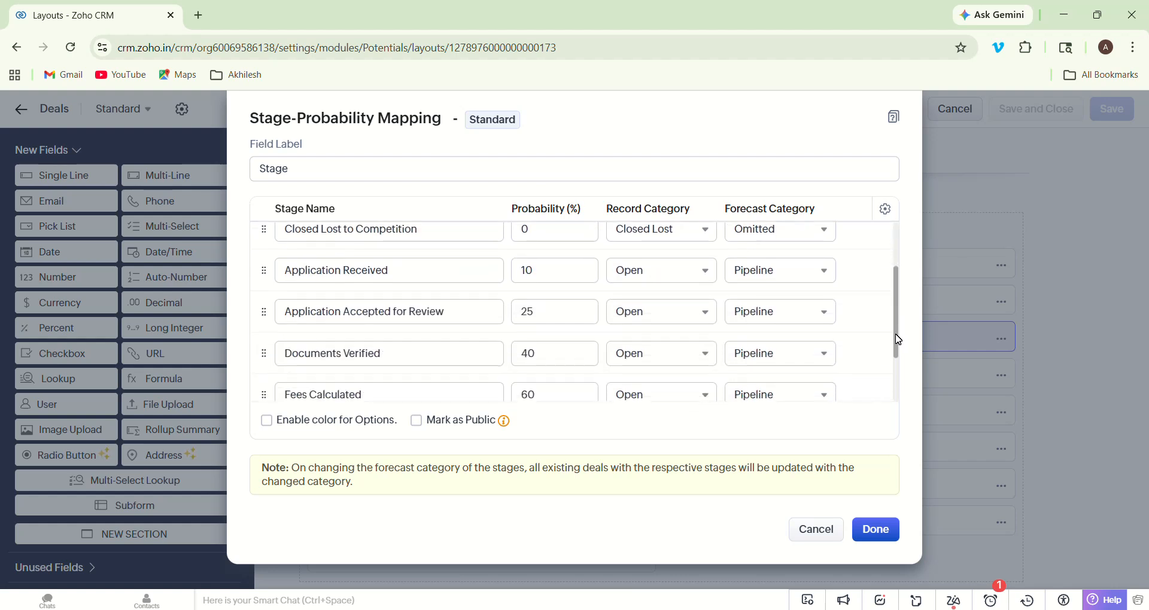
left_click_drag(899, 339, 902, 306)
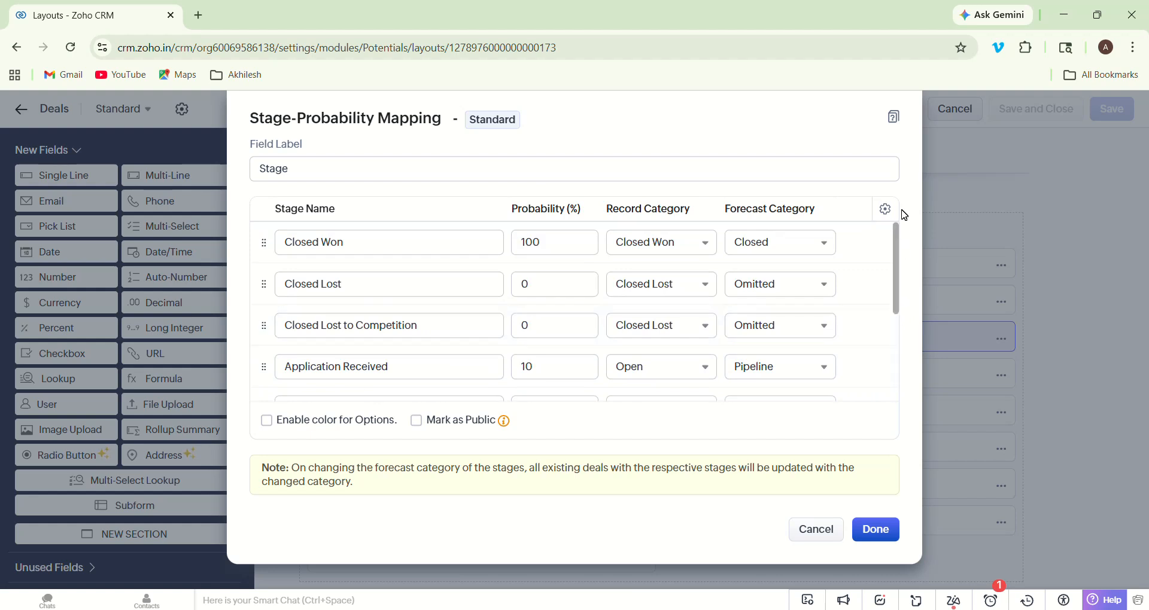
left_click_drag(897, 227, 885, 206)
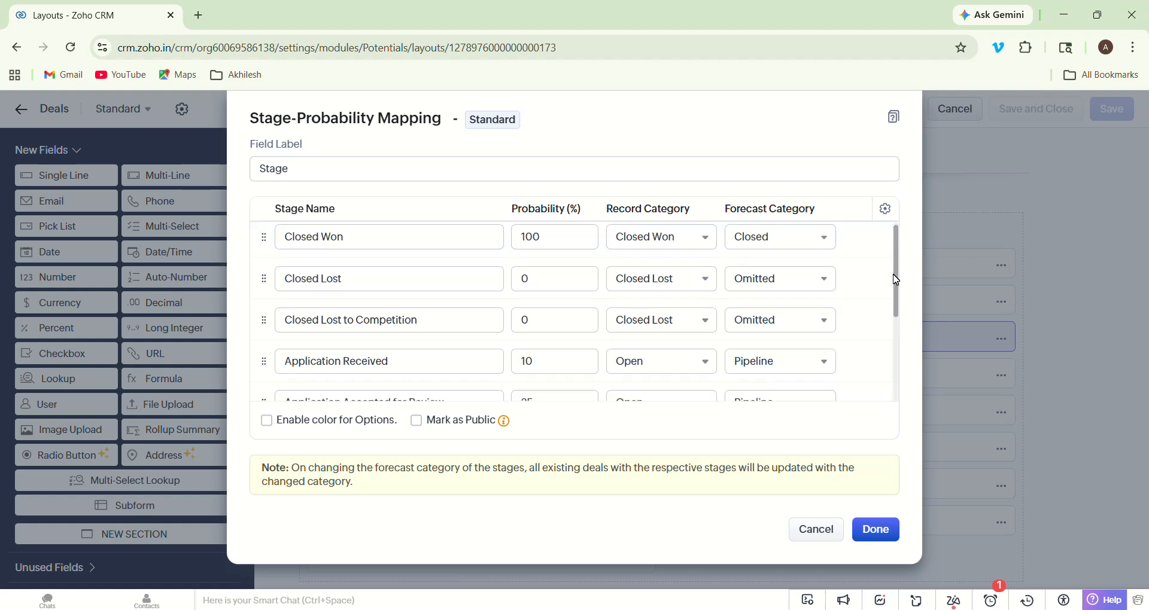
left_click_drag(896, 276, 897, 282)
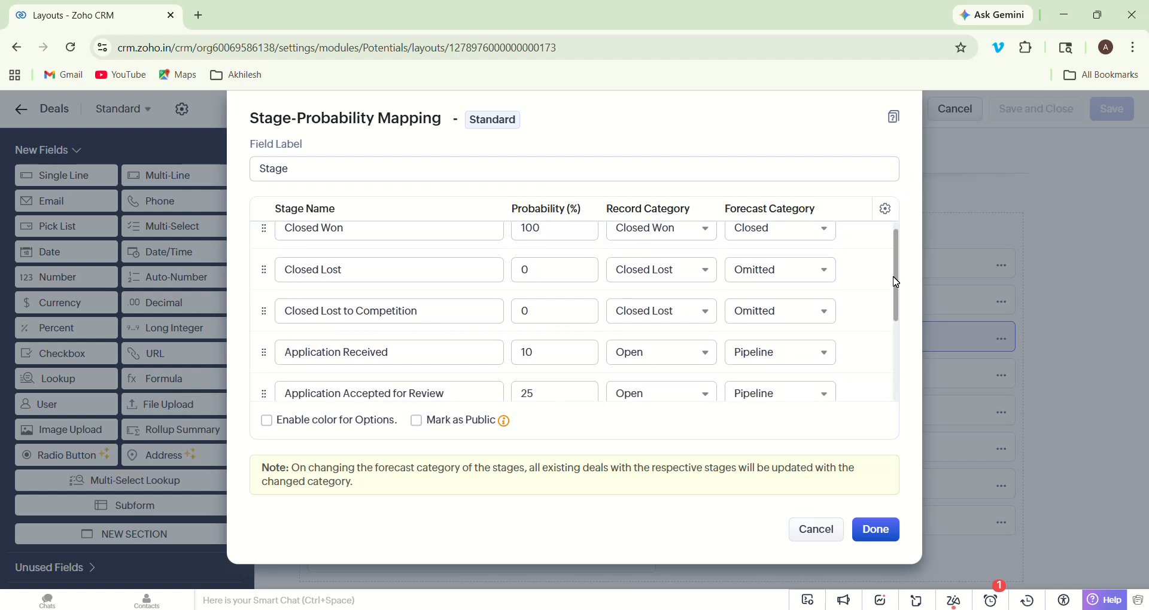
left_click(398, 354)
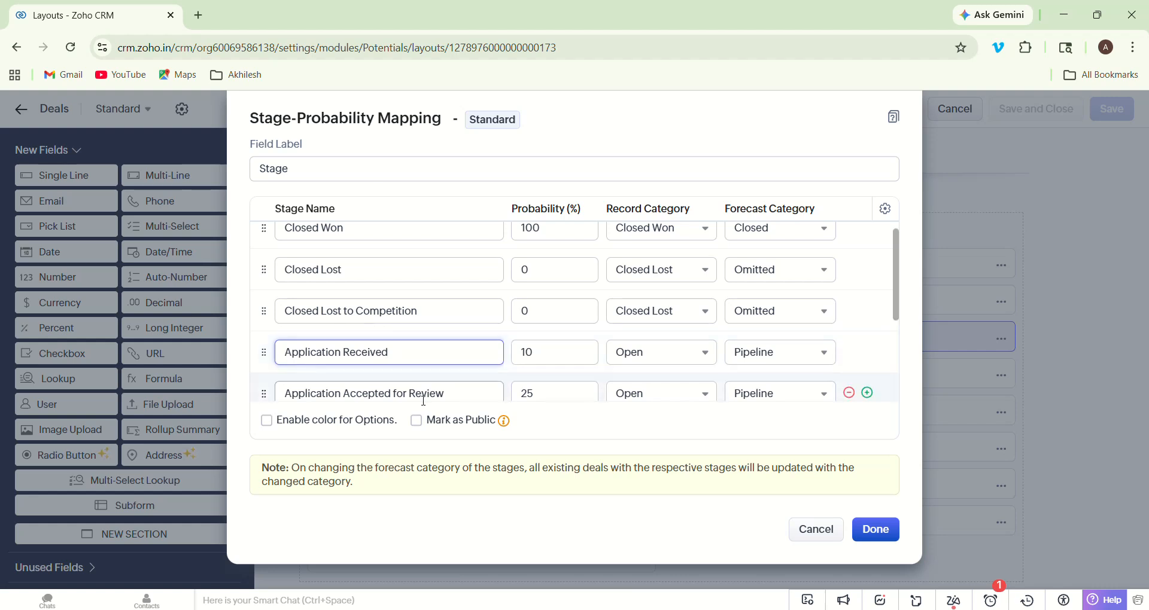
left_click(443, 393)
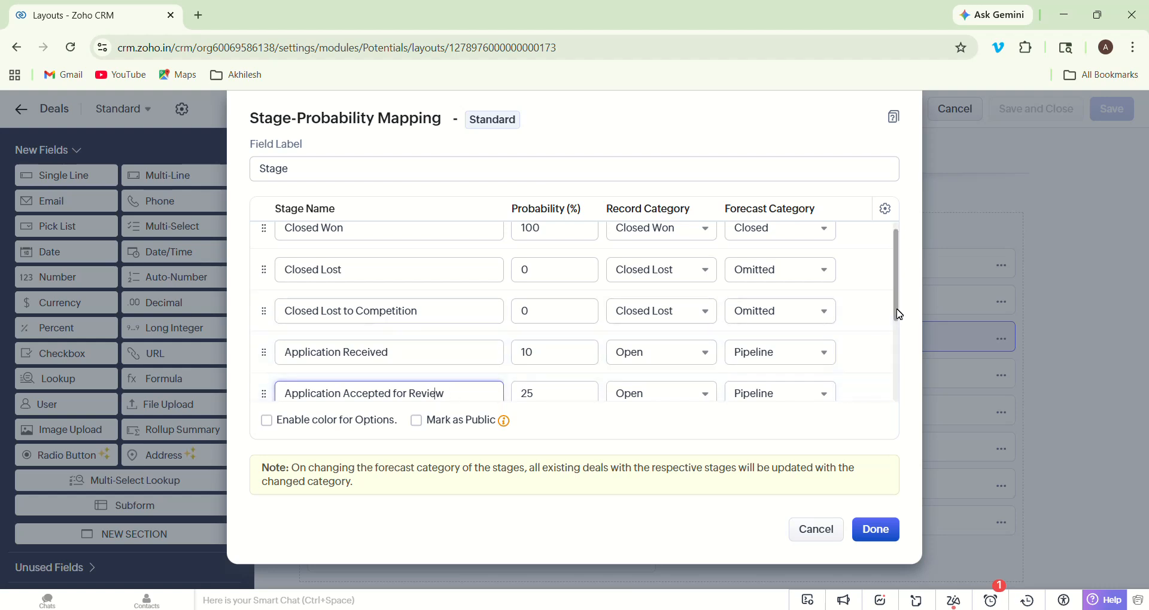
left_click_drag(896, 310, 899, 353)
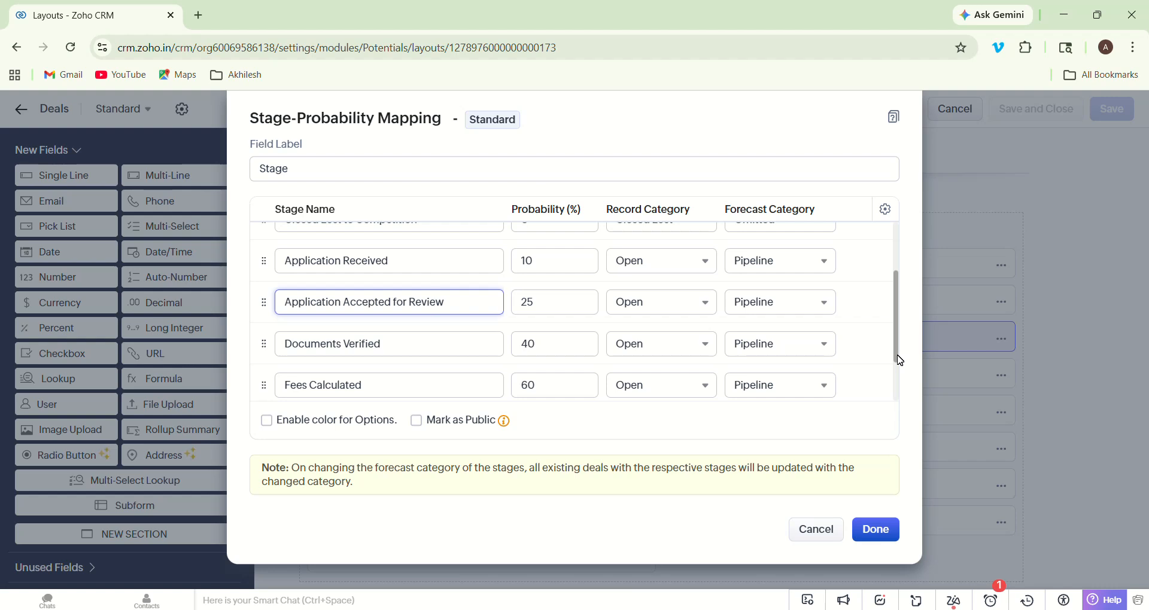
left_click_drag(895, 361, 896, 402)
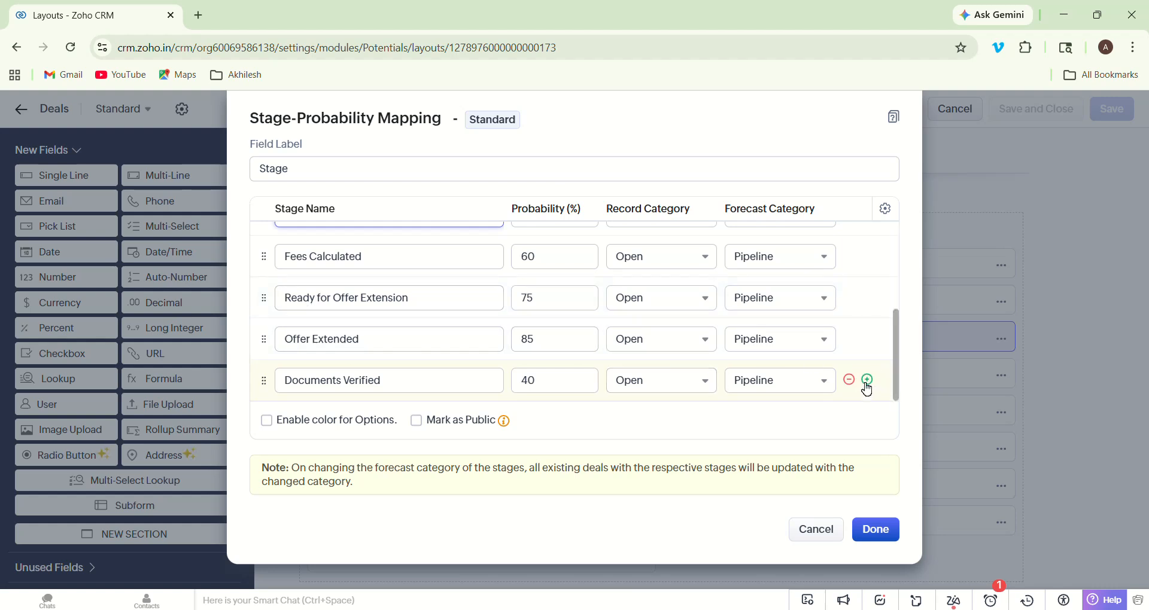
- Add stage 'Admission Confirmed' after Documents Verified with 95% probability and Open record category
left_click(867, 382)
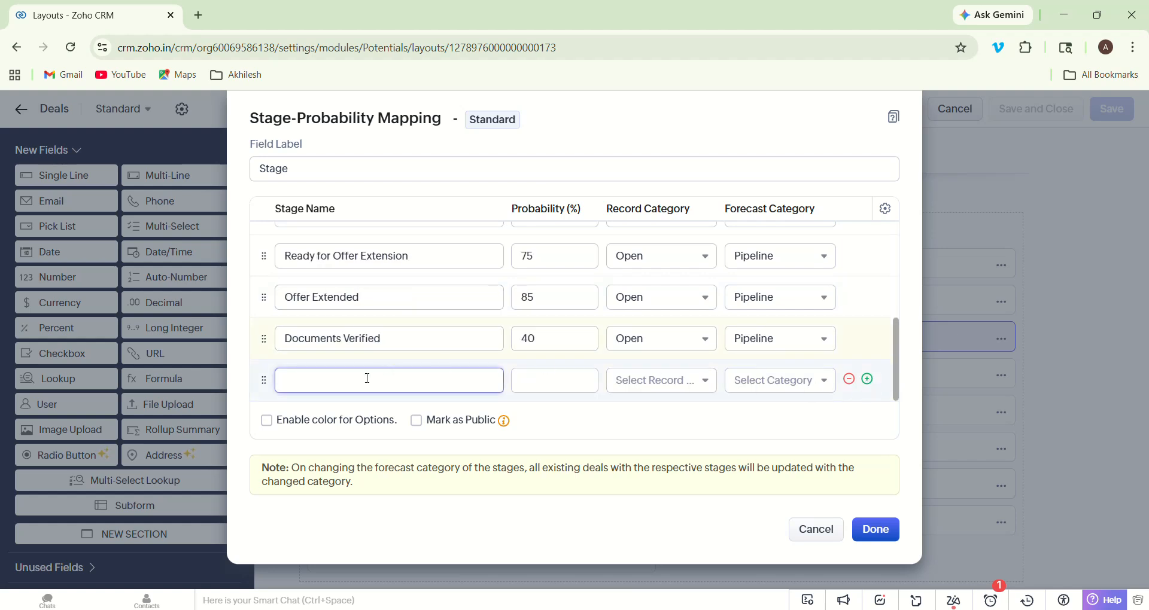
type("Admission Confirmed")
key("Tab")
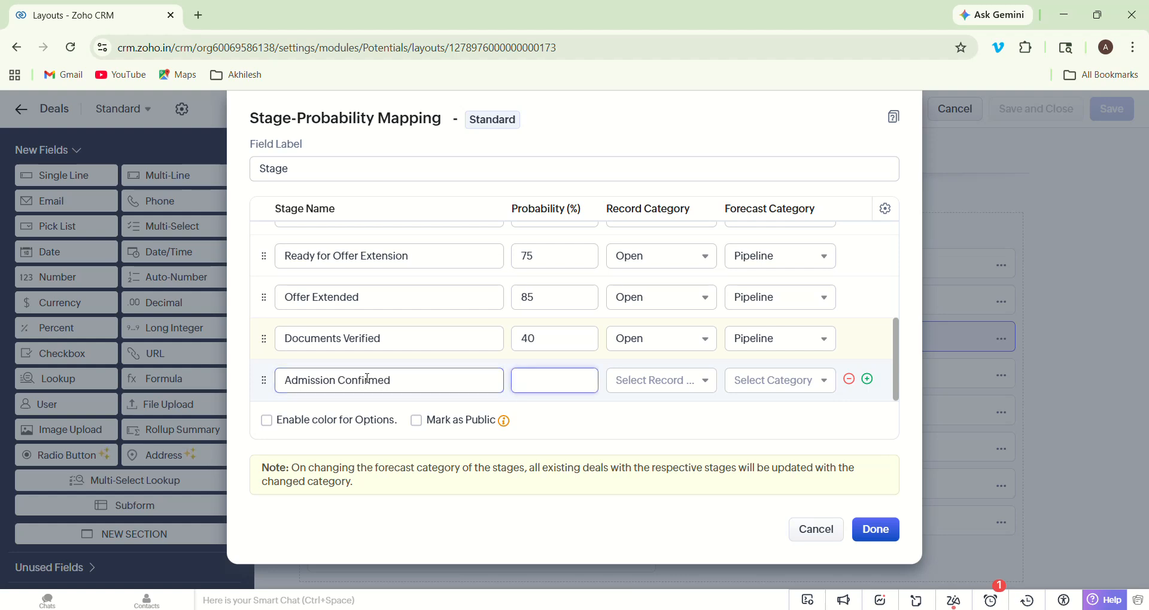
type("95")
key("Tab")
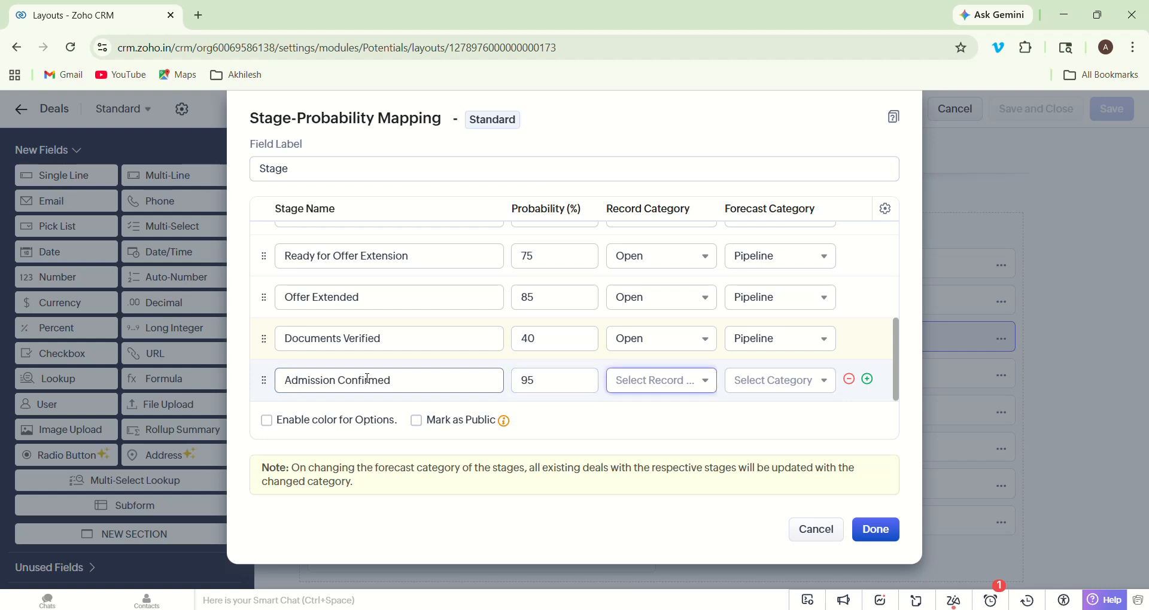
left_click(627, 389)
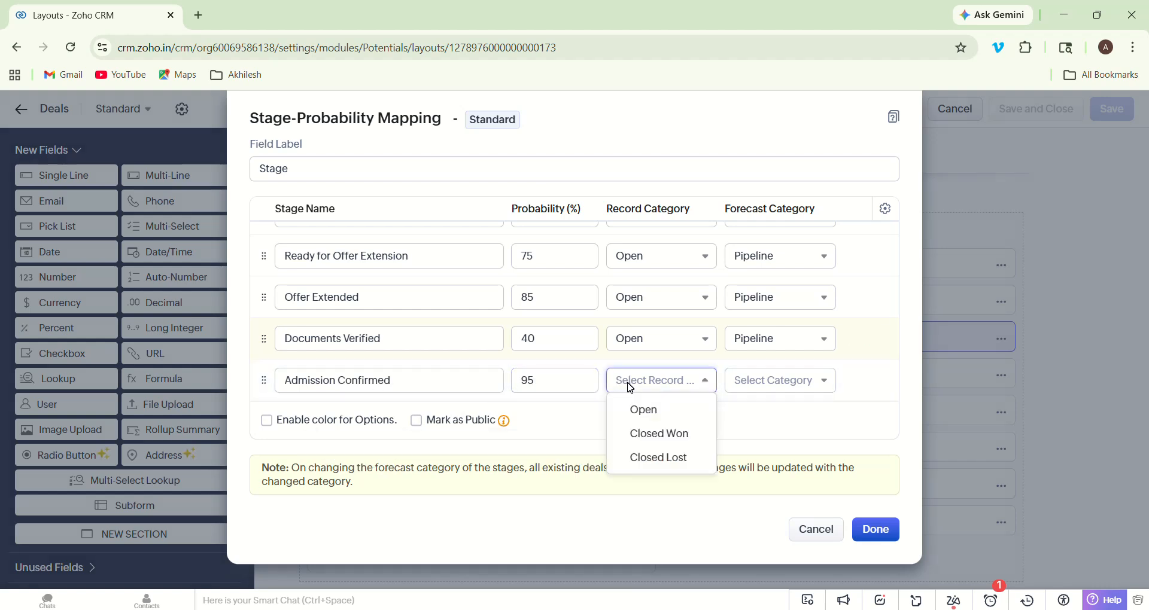
left_click(647, 410)
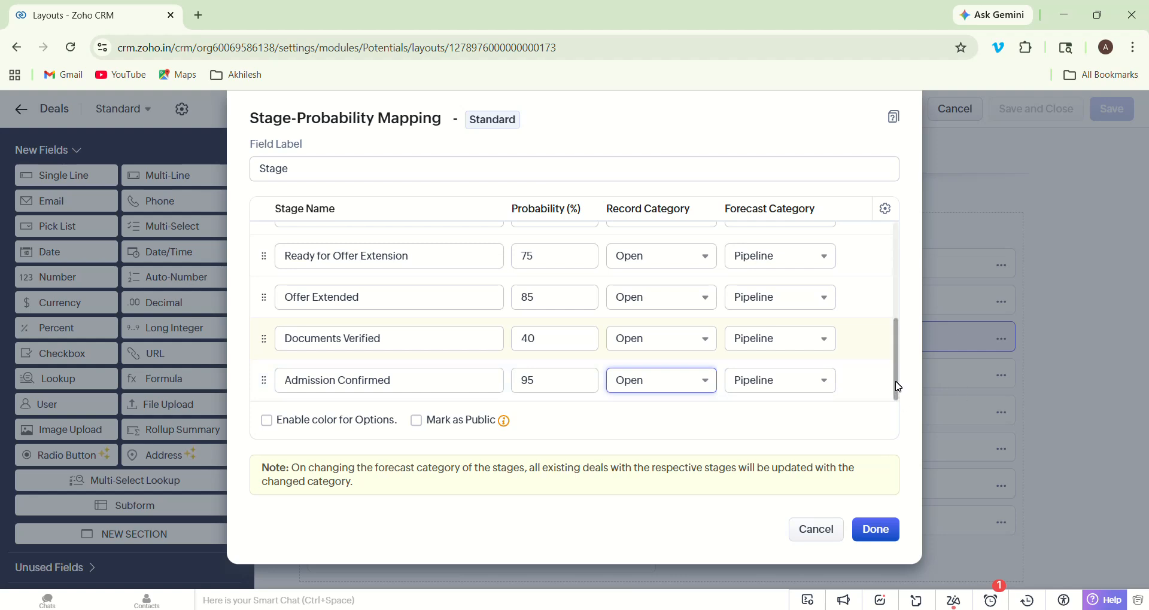
- Drag the Closed Won row down to sit after Admission Confirmed
left_click_drag(896, 390, 899, 241)
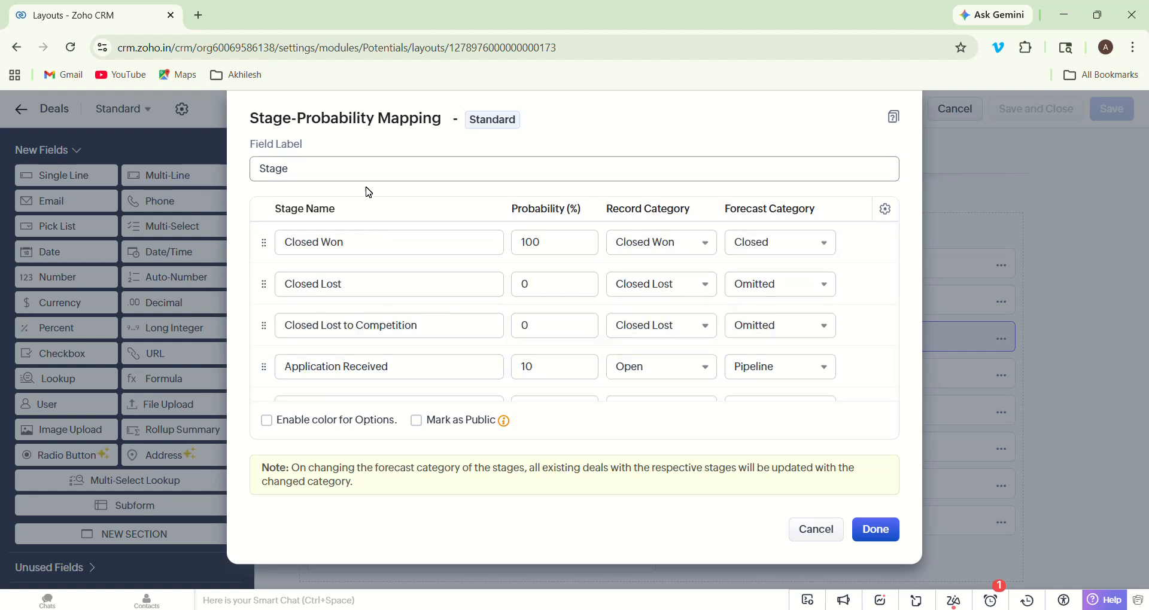
left_click_drag(264, 259, 256, 401)
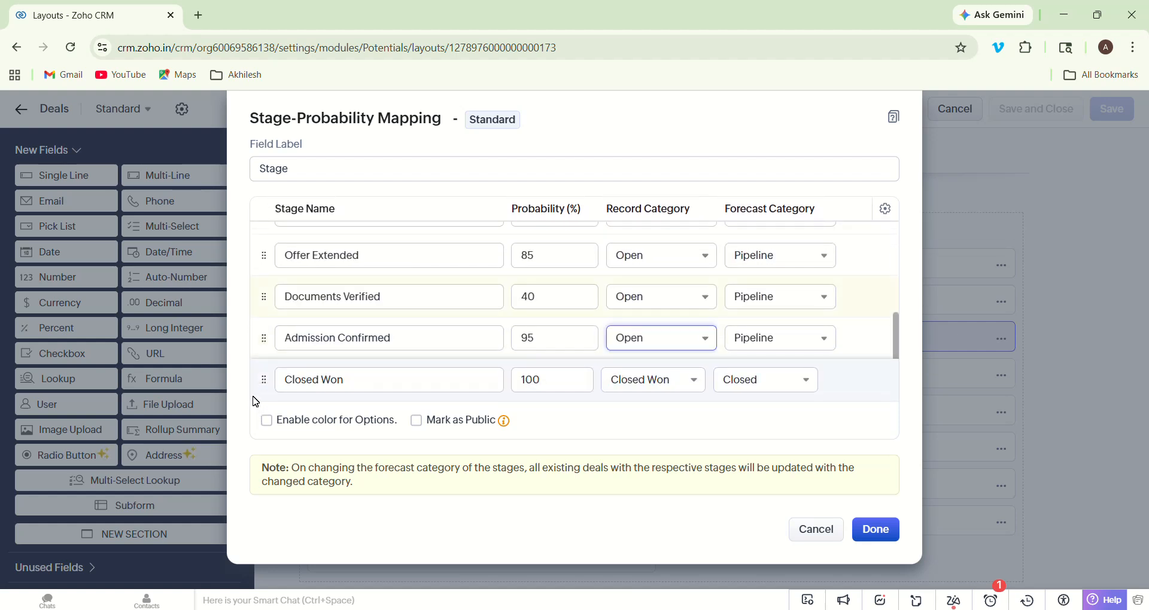
left_click_drag(255, 401, 252, 398)
- Rename the Closed Won stage to 'Student Enrolled', keeping its 100% probability
left_click(380, 383)
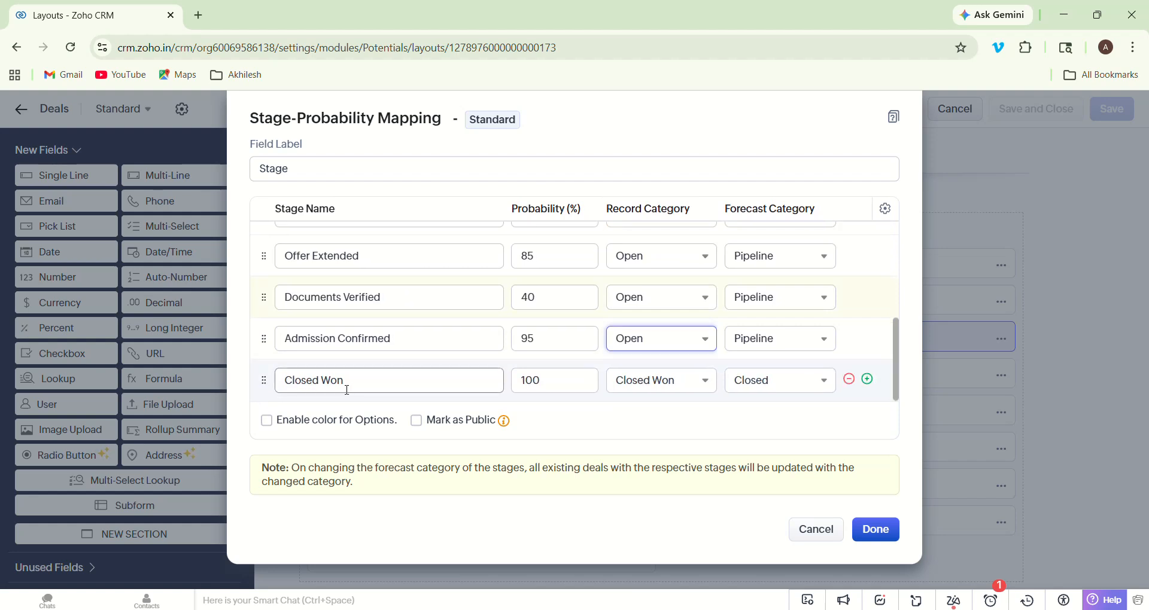
key("ctrl+a")
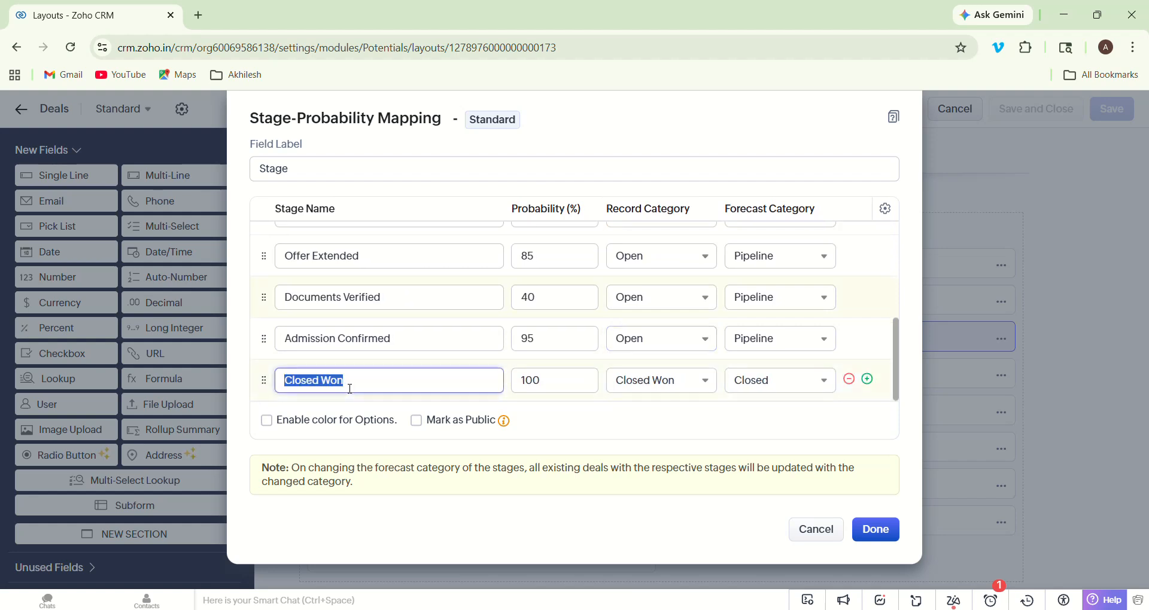
type("Studnet")
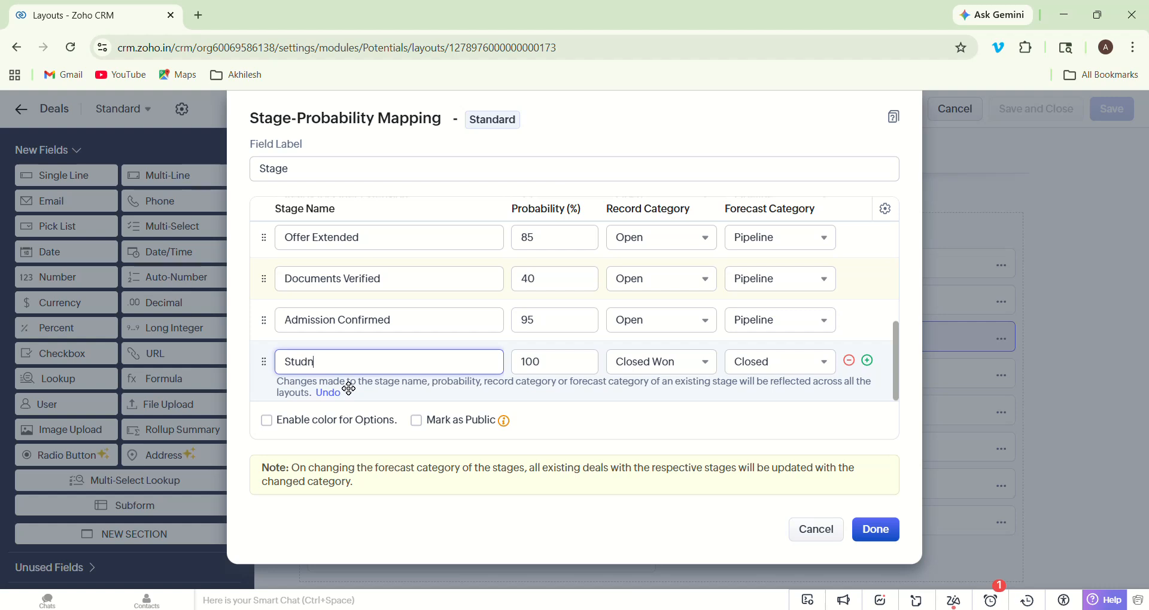
key("BackSpace")
key("BackSpace")
key("BackSpace")
type("ent Enrolled")
key("Tab")
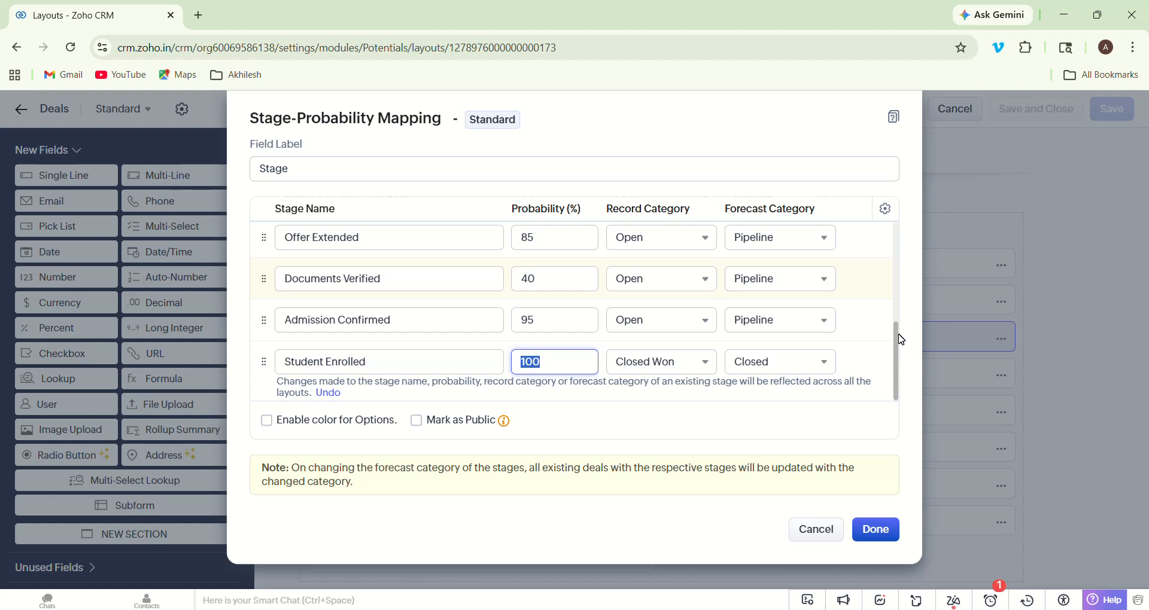
- Move the Closed Lost row down so it follows Student Enrolled
left_click_drag(902, 339, 899, 178)
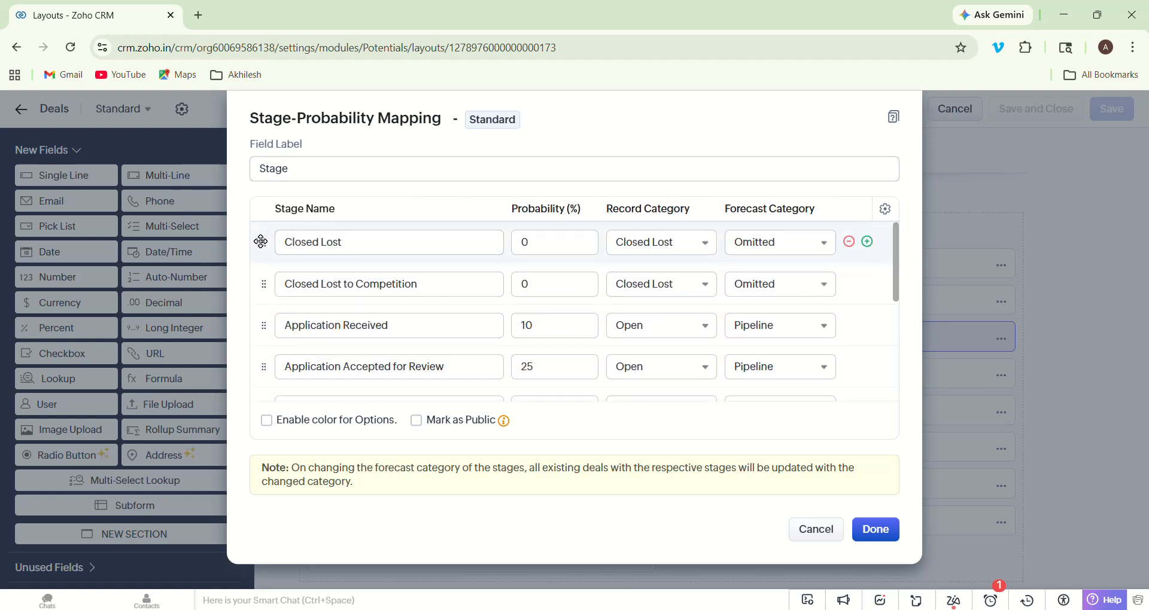
left_click_drag(261, 267, 259, 415)
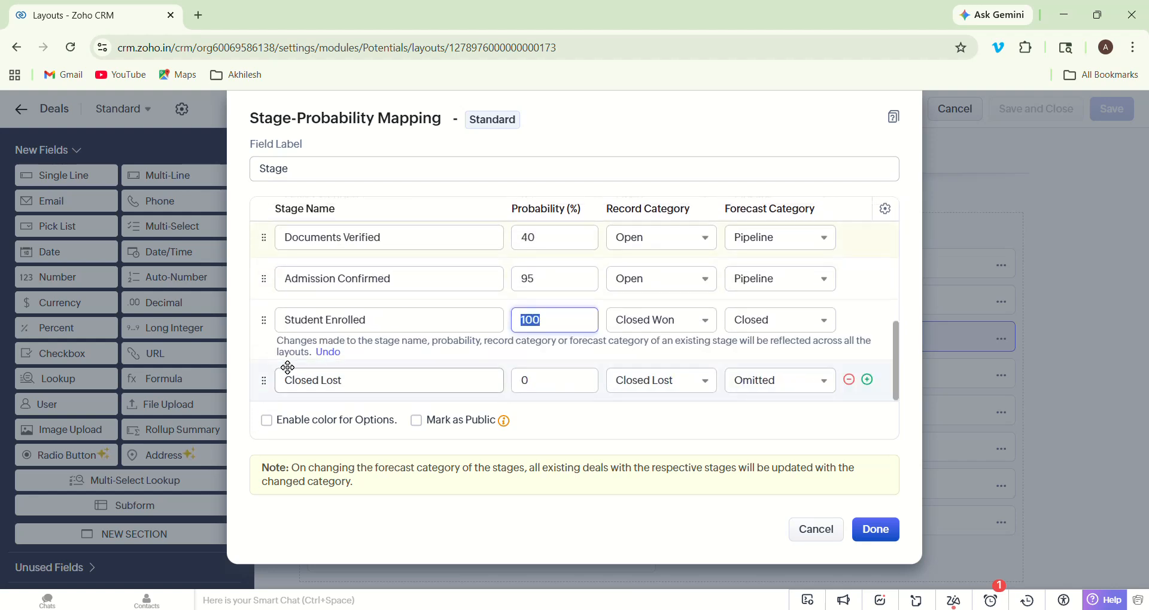
mouse_move(259, 377)
left_mouse_down()
mouse_move(261, 347)
mouse_move(266, 379)
left_mouse_up()
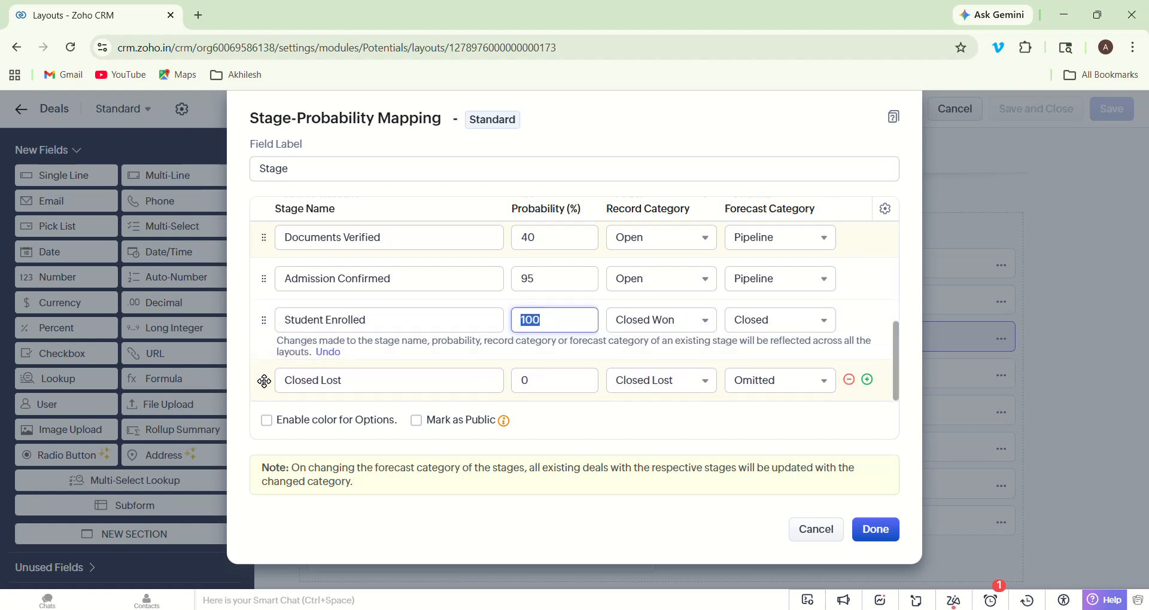
- Replace the Closed Lost stage name with 'Offer Rejected'
left_click(386, 382)
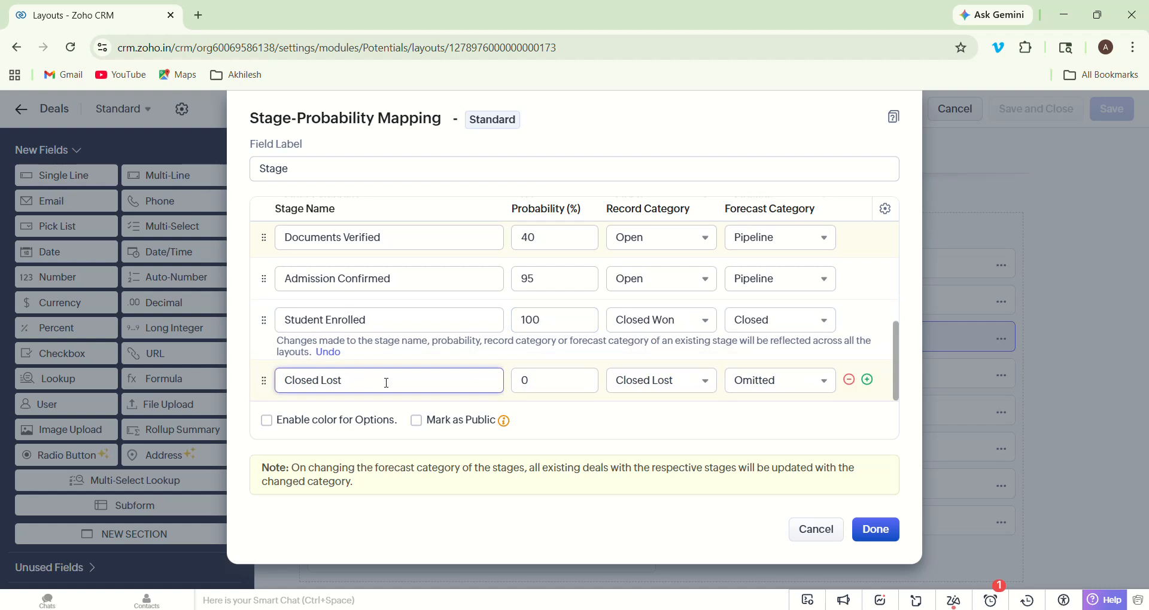
key("ctrl+a")
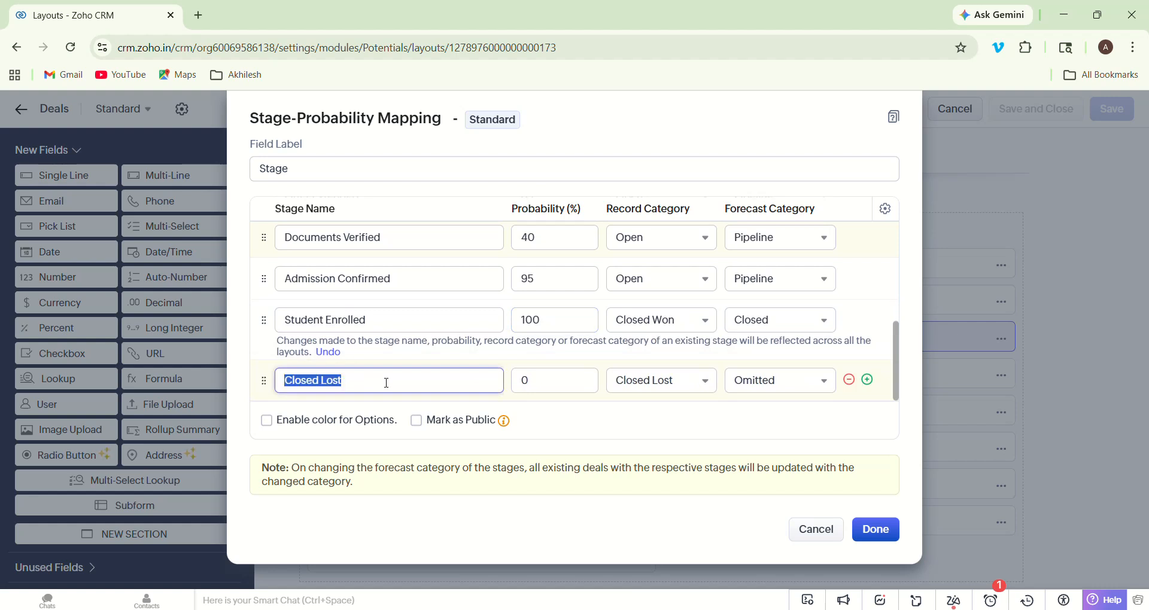
type("Offer")
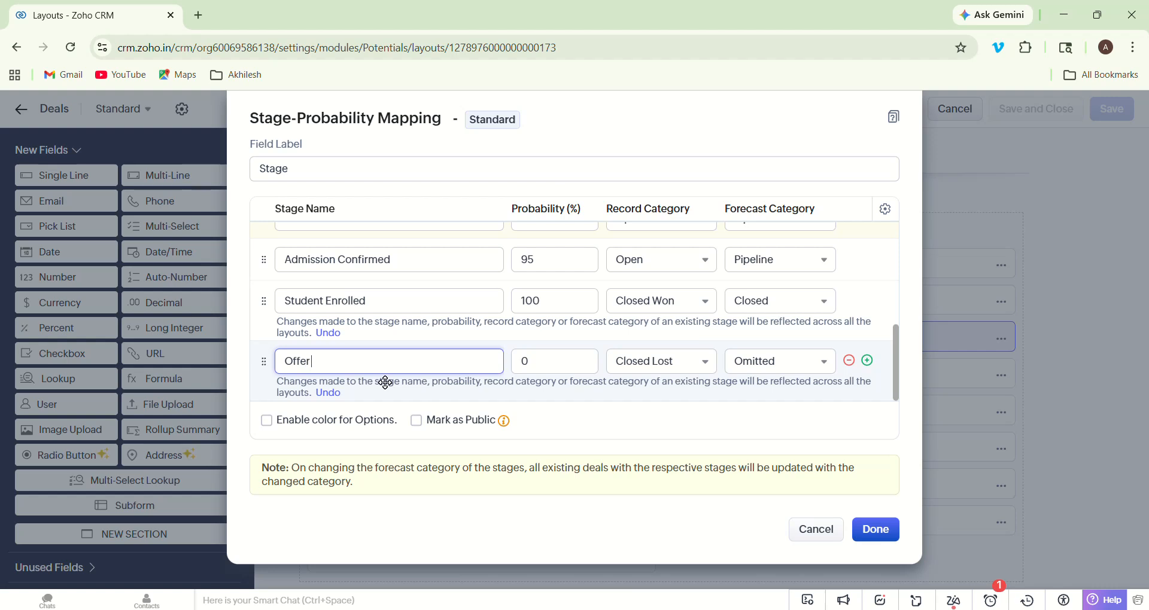
type(" Rejected")
- Move Documents Verified above Fees Calculated and turn on Enable color for Options
left_click(902, 365)
scroll(898, 326, "up", 2)
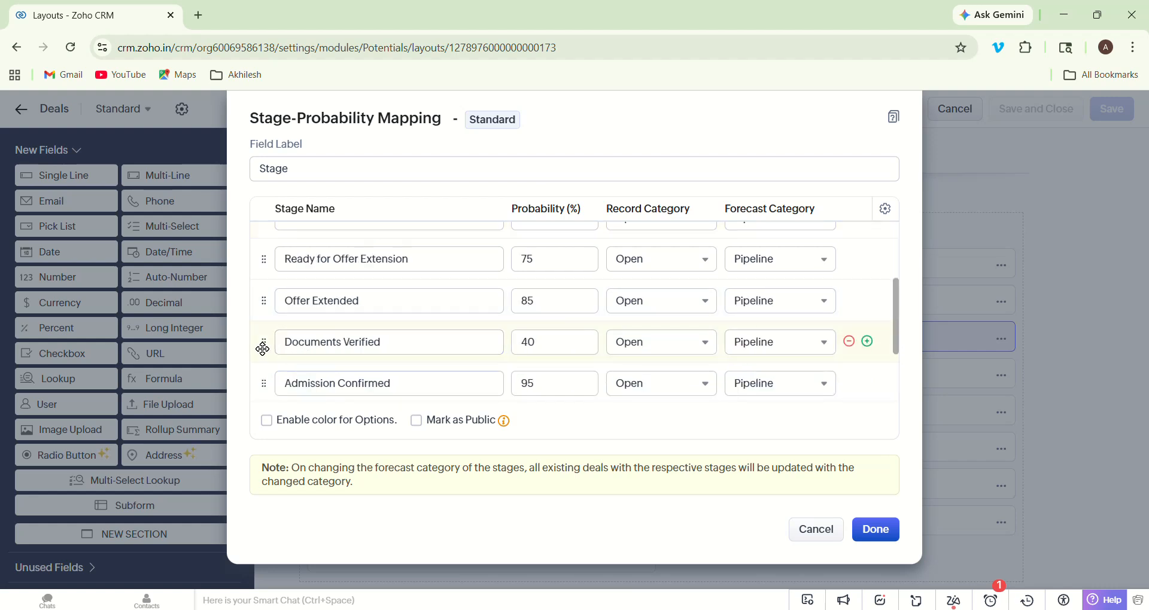
left_click_drag(264, 346, 257, 259)
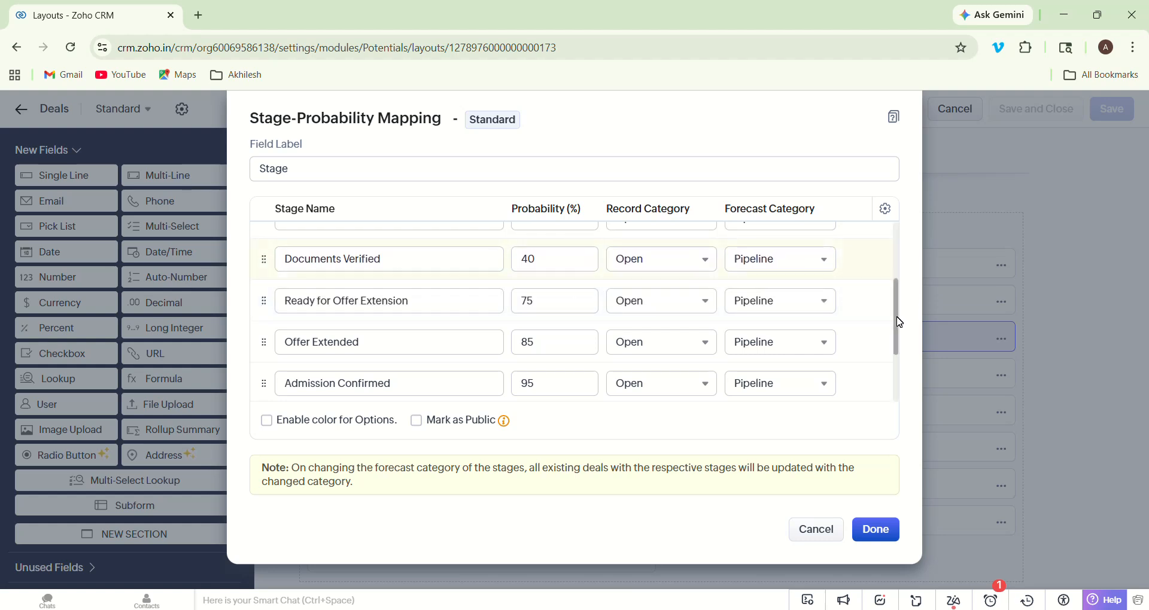
scroll(898, 320, "up", 3)
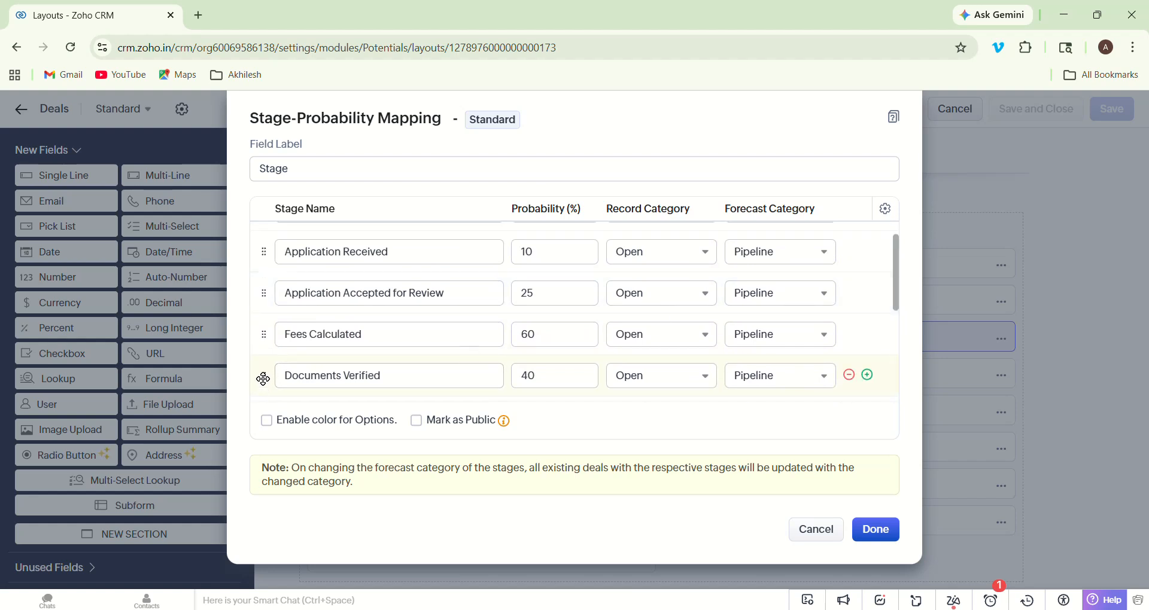
left_click_drag(263, 376, 262, 330)
left_click(265, 421)
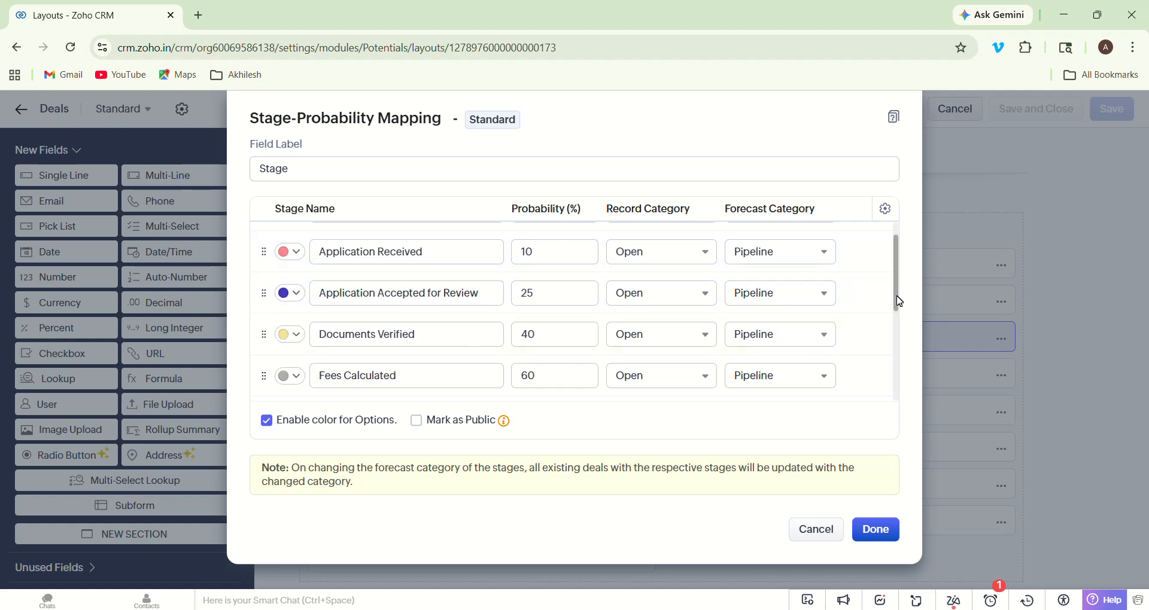
left_click_drag(897, 297, 889, 372)
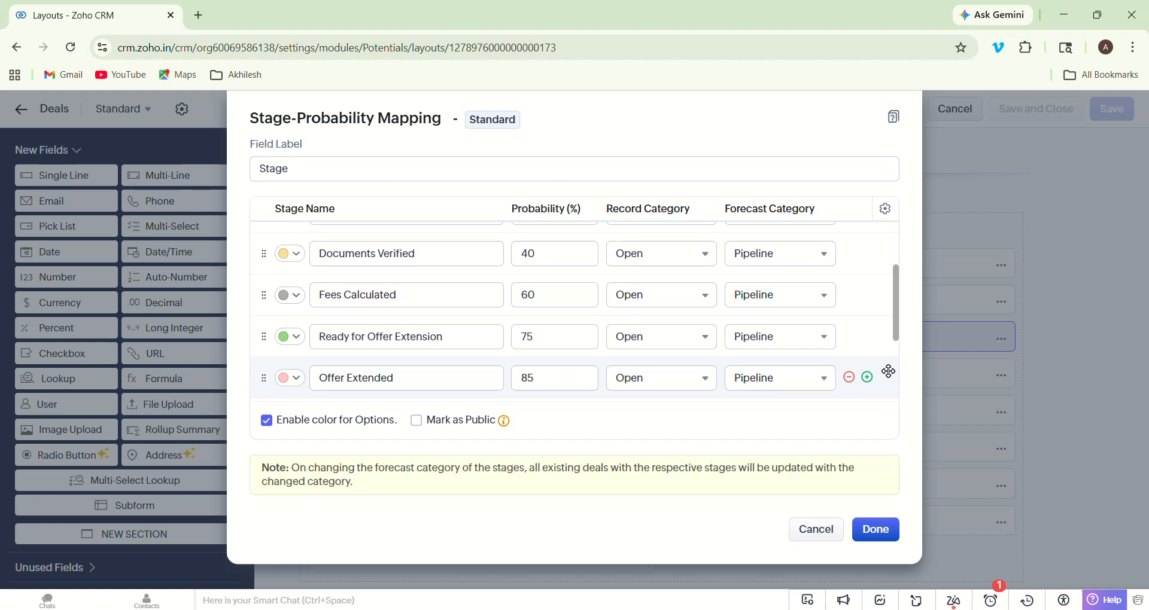
- Keep the stage mapping changes, save the Deals layout, and back out of Setup to Deals
left_click(883, 531)
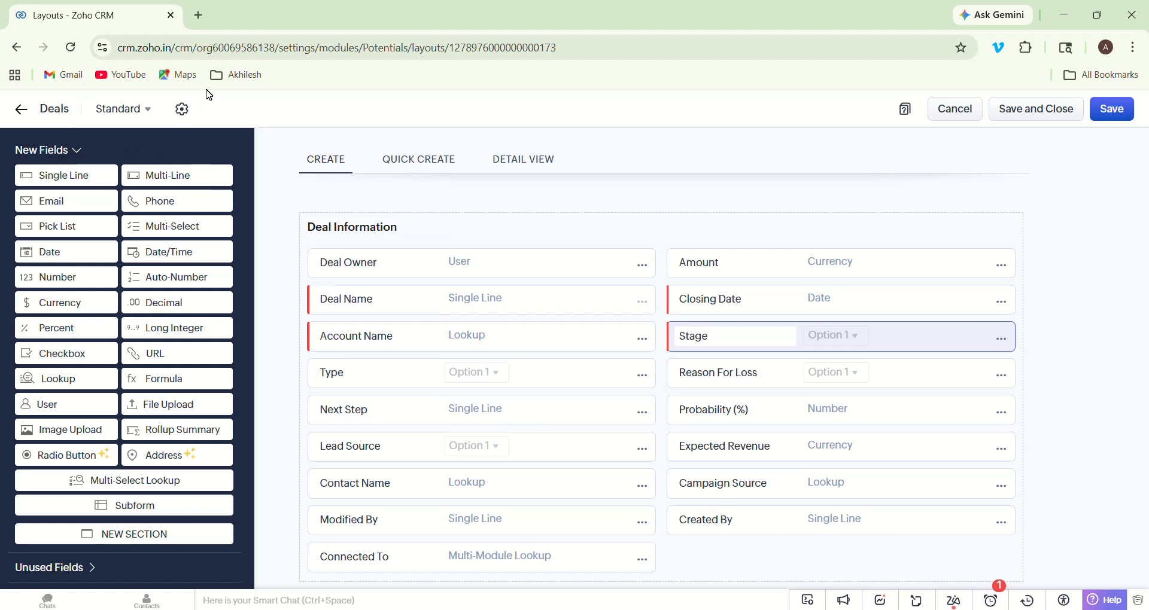
left_click(1117, 116)
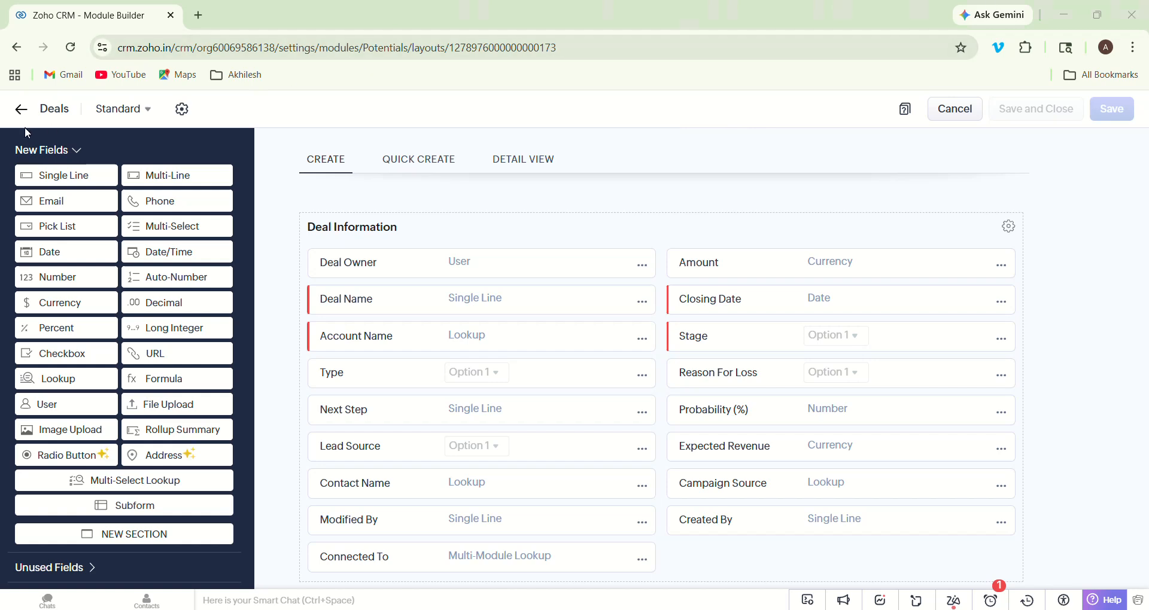
left_click(20, 111)
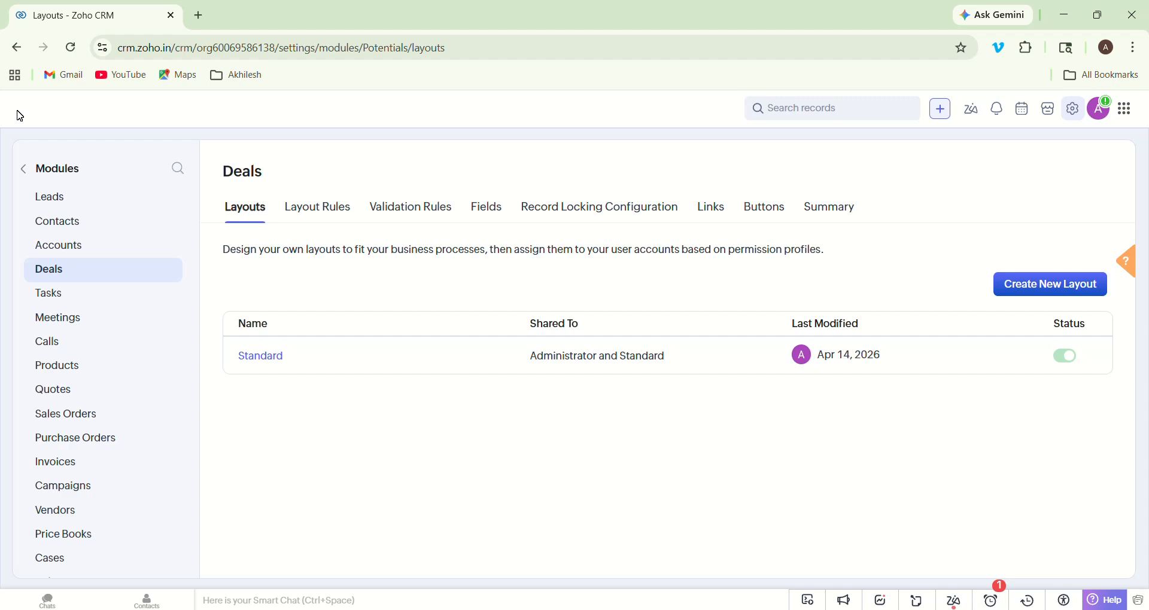
left_click(23, 171)
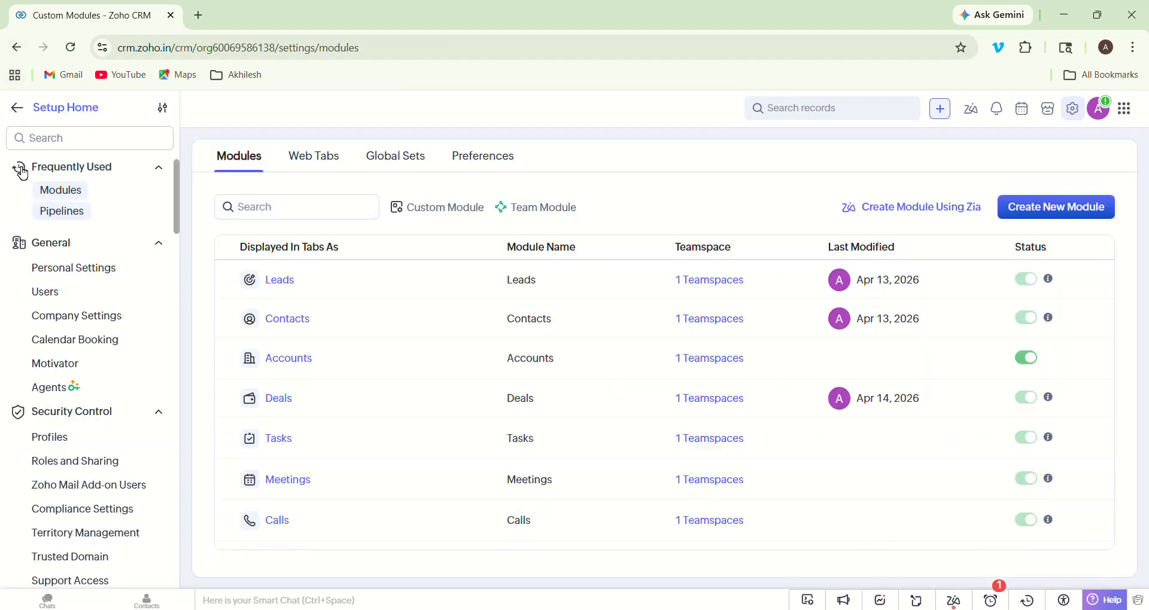
left_click(17, 110)
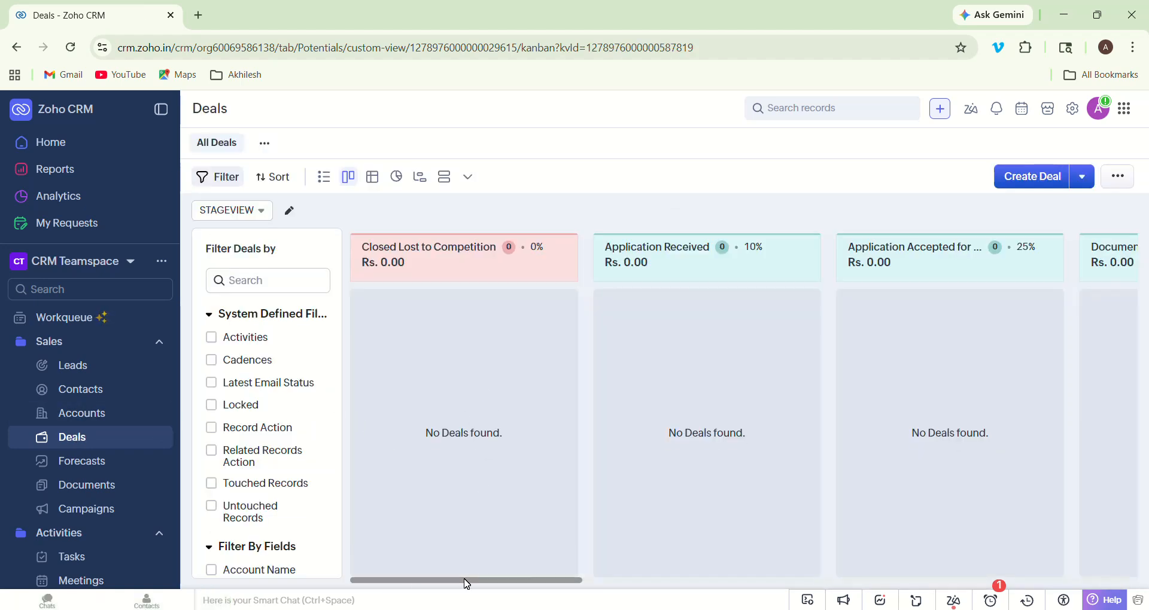
left_click_drag(468, 583, 403, 536)
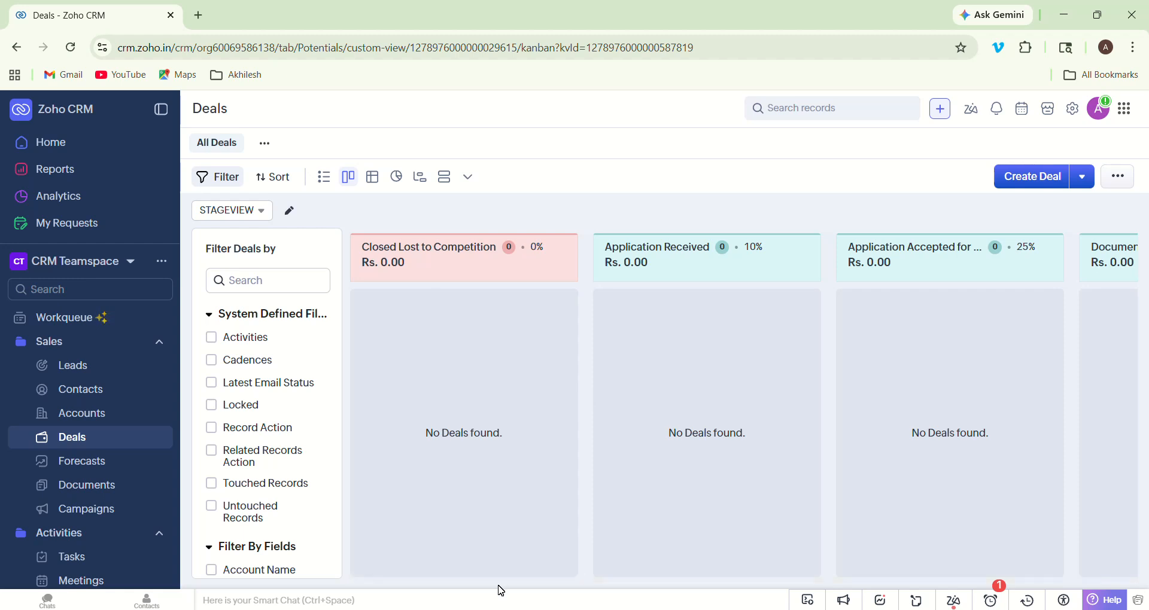
mouse_move(501, 588)
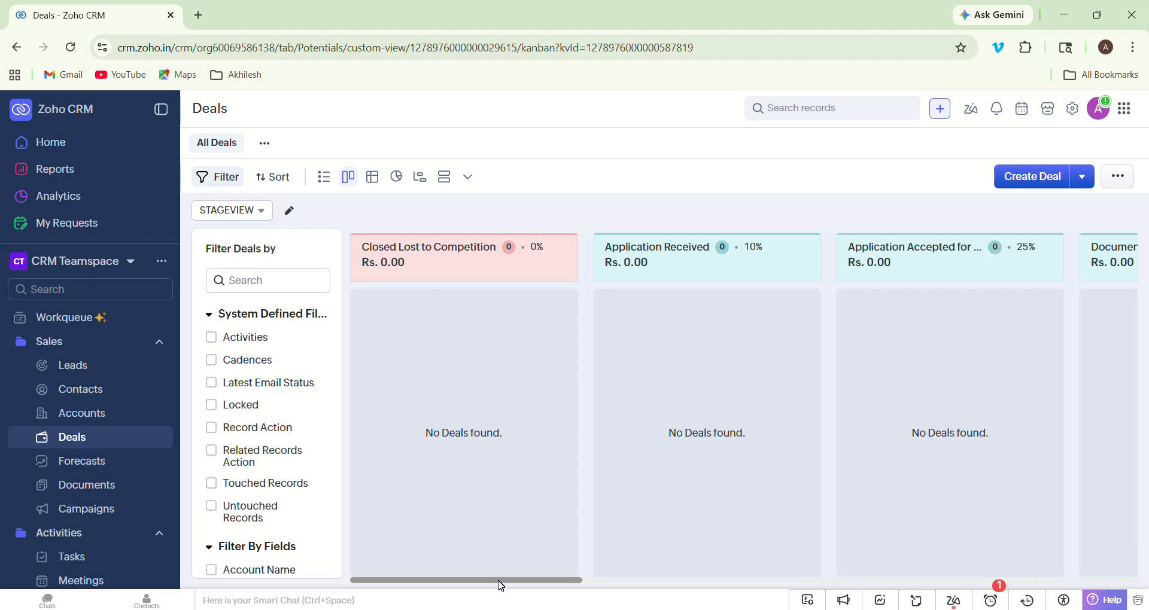
left_click_drag(501, 586, 872, 554)
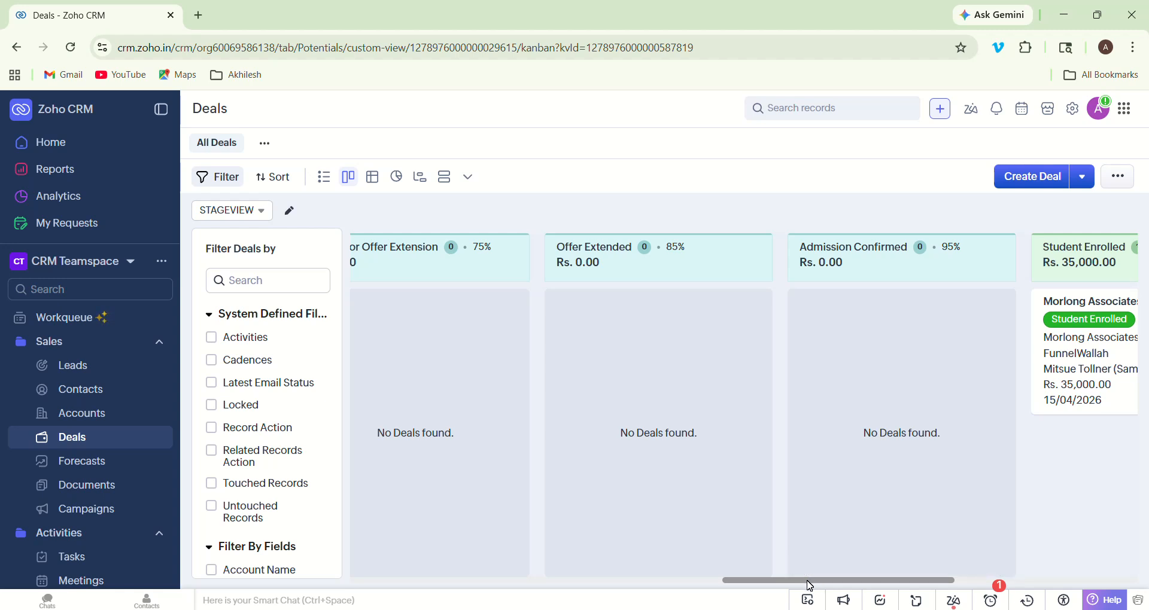
left_click_drag(808, 581, 742, 605)
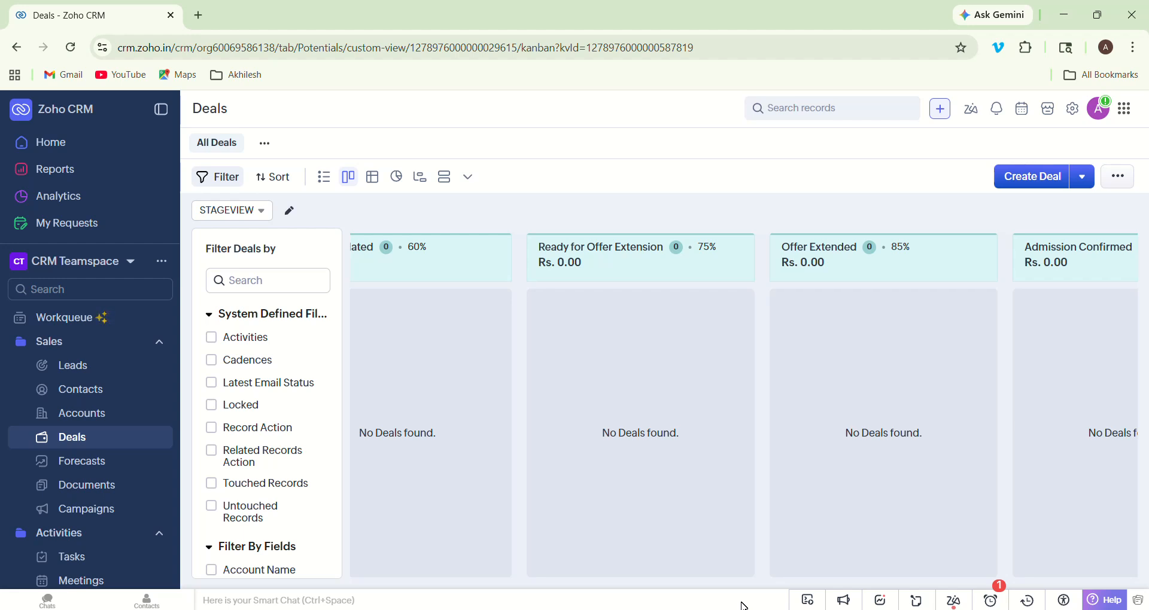
- Start a new deal with the student's name and account name Startup Institute
left_click(1041, 179)
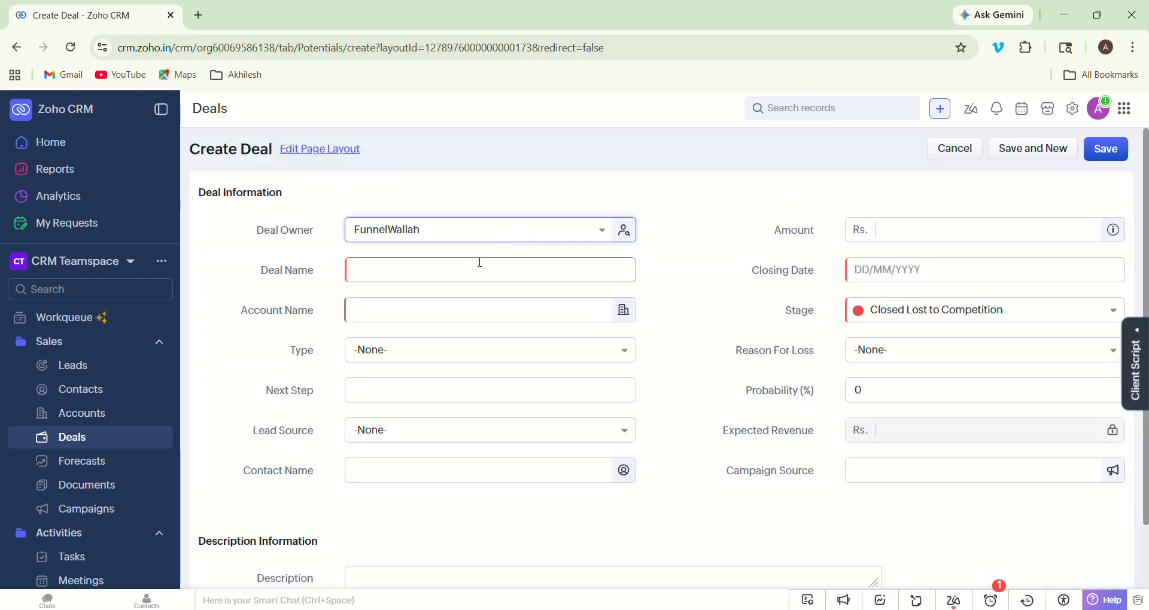
left_click(480, 262)
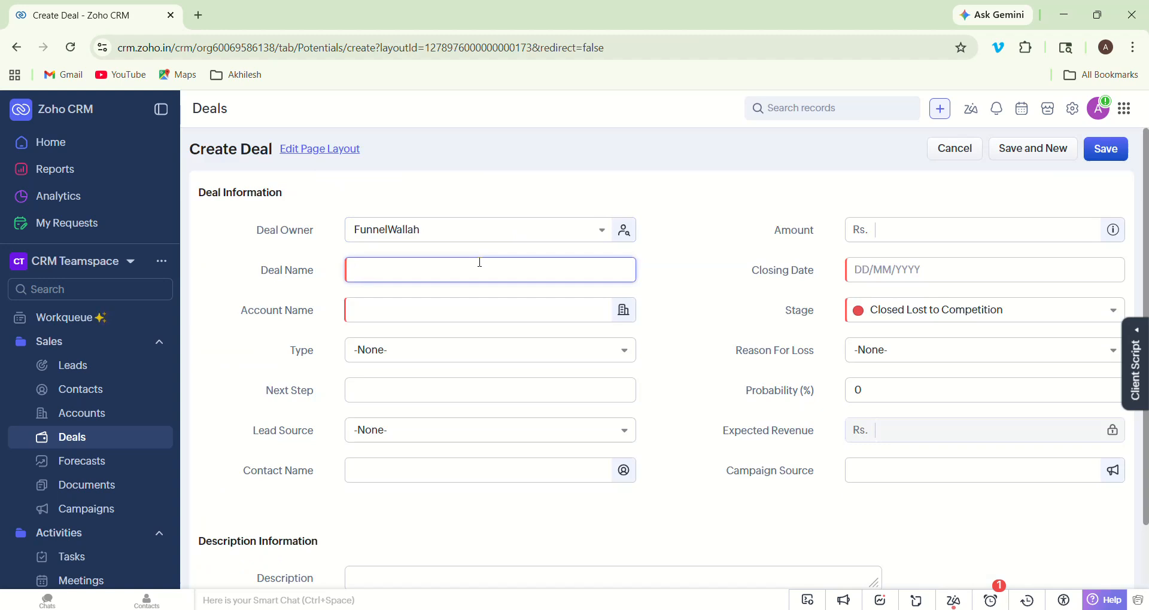
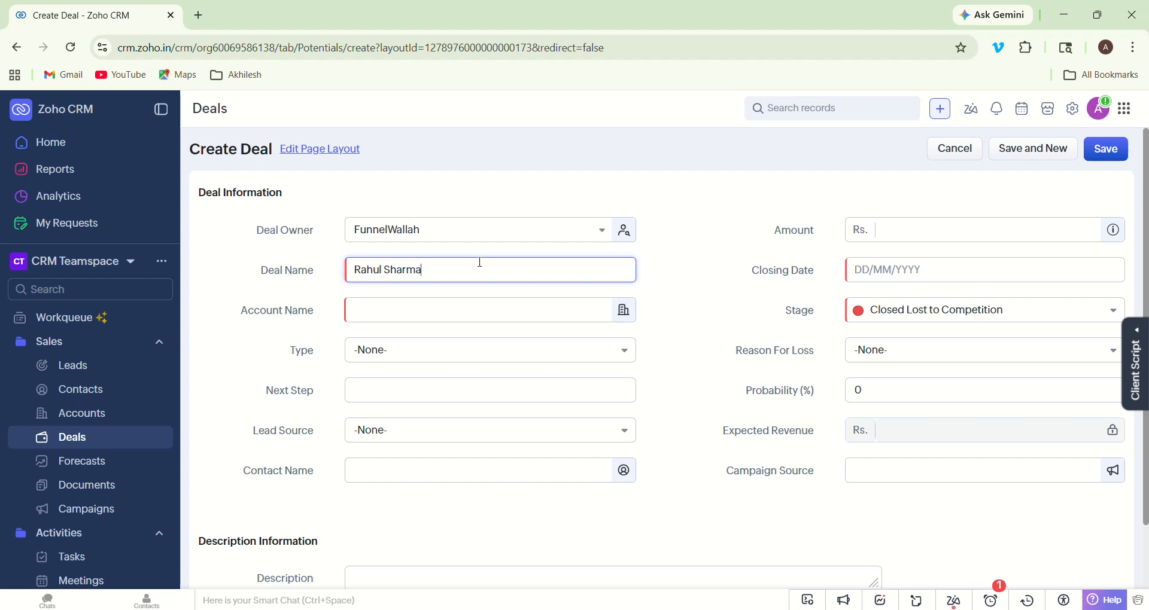
left_click(464, 306)
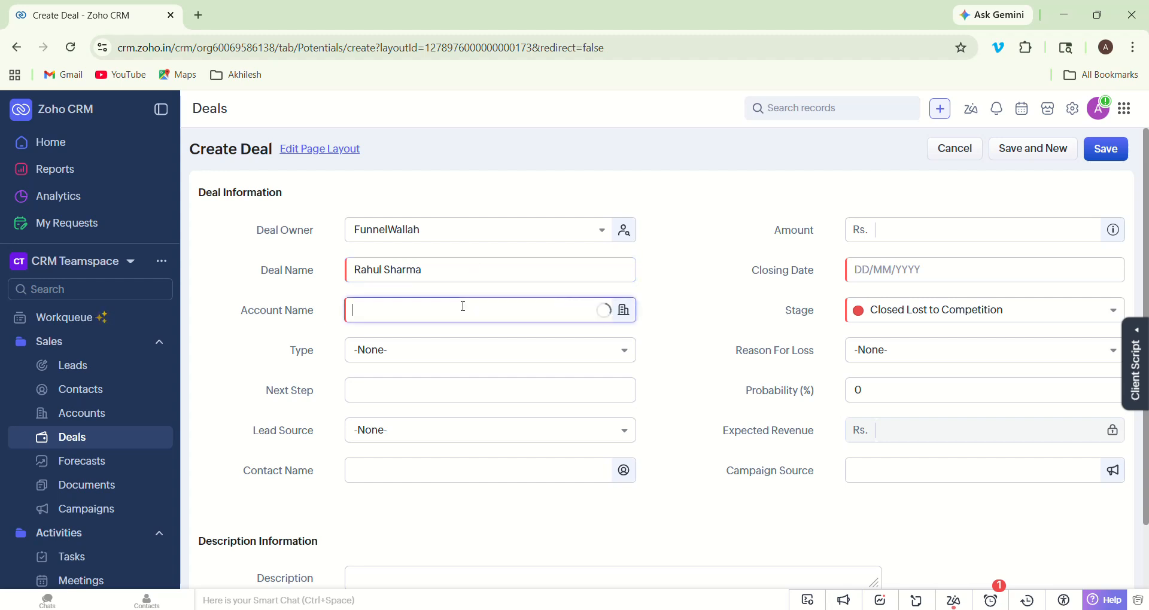
type("Sta")
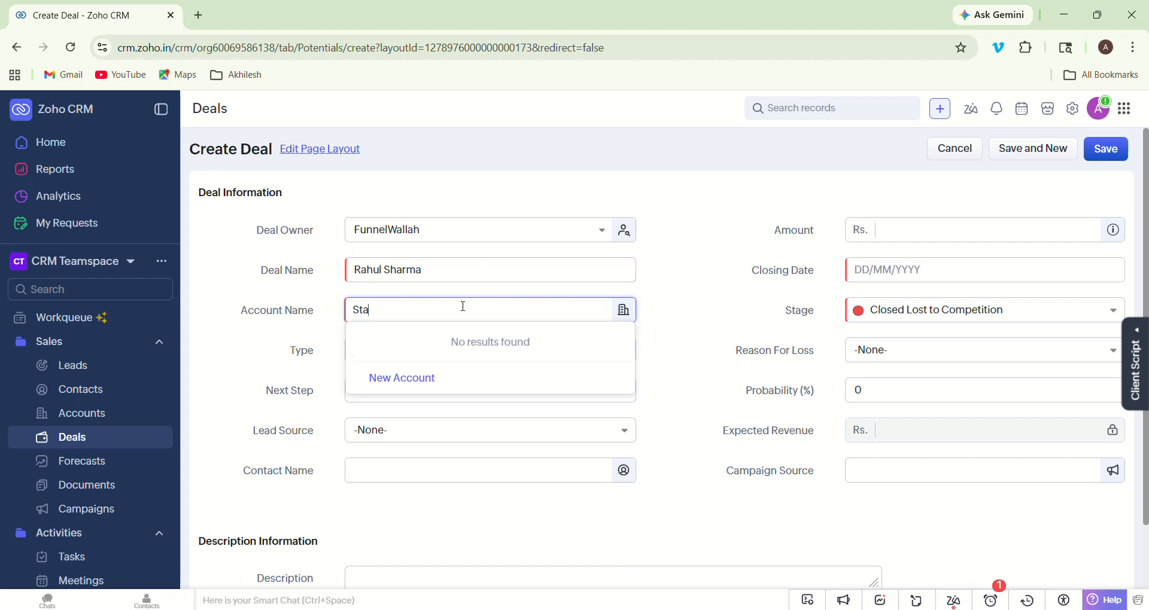
type("rtup Institute")
left_click(688, 290)
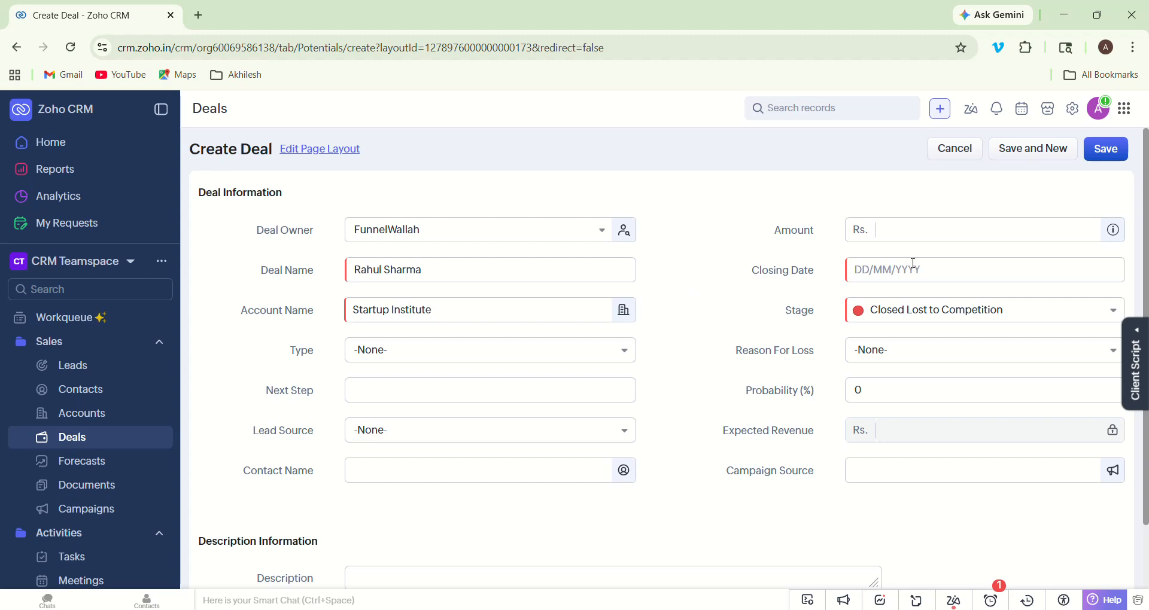
- Set the deal's closing date to 13 May 2026
left_click(946, 269)
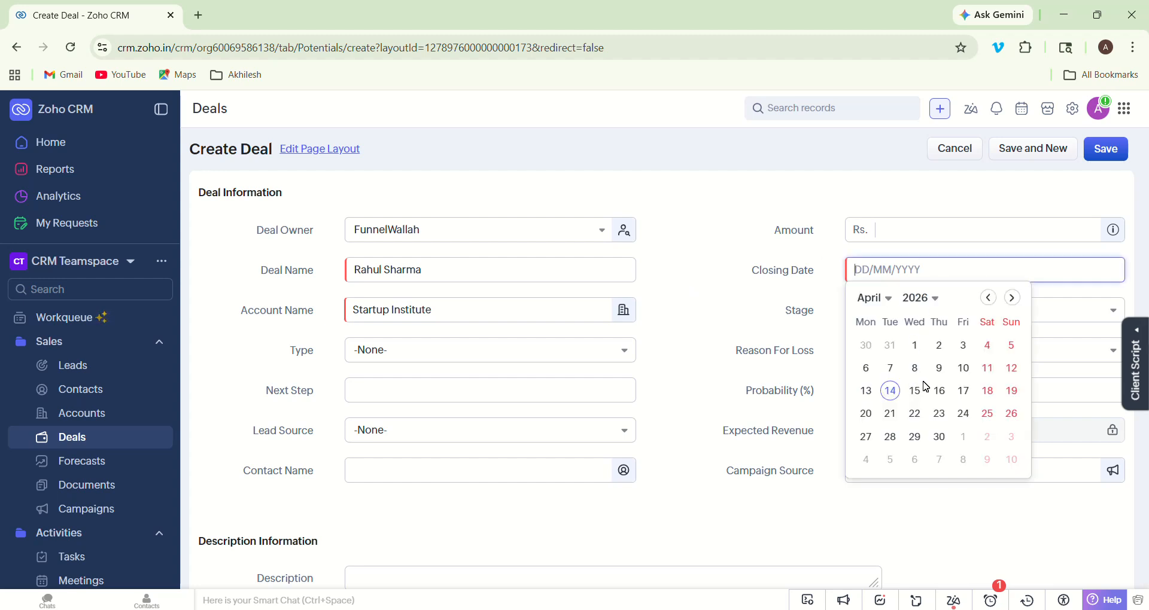
left_click(1013, 297)
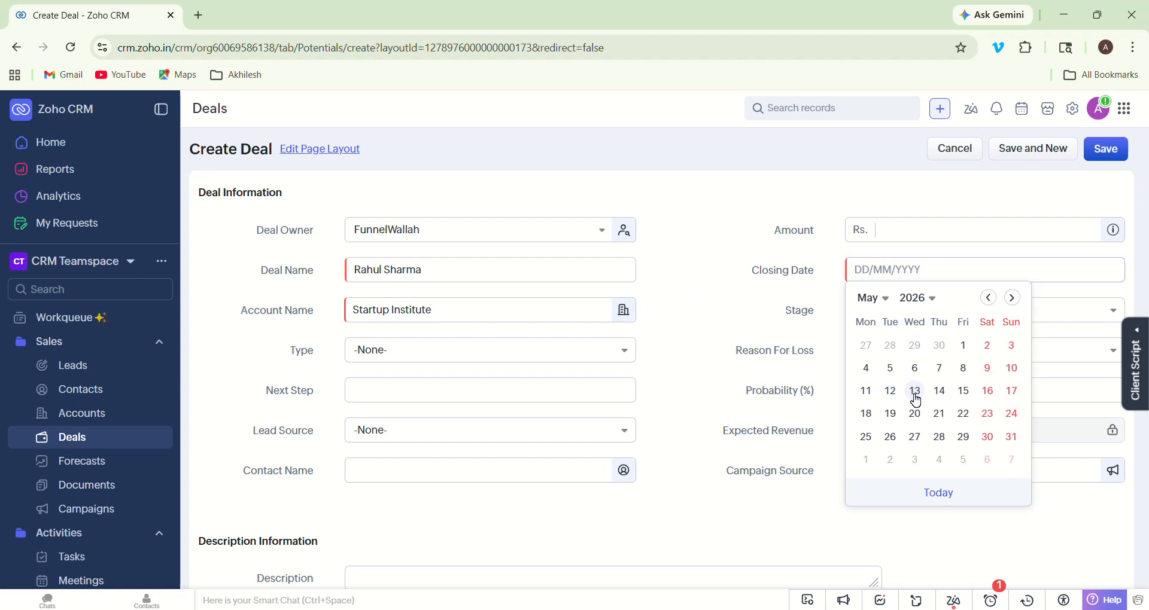
left_click(915, 392)
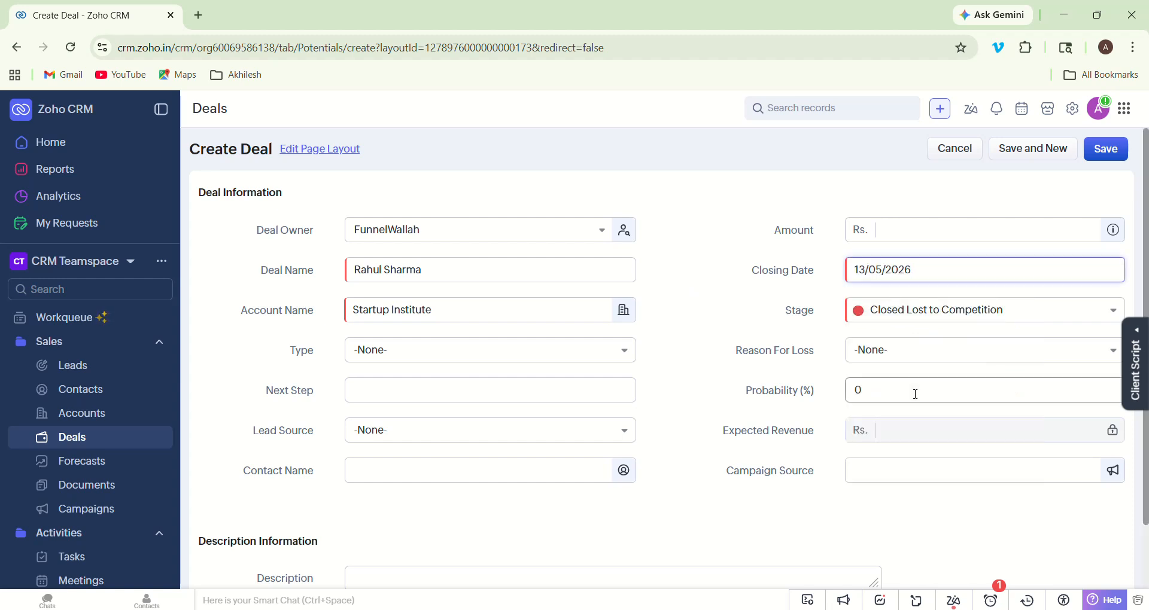
- Choose Application Received as the deal stage, auto-filling a 10% probability
left_click(938, 318)
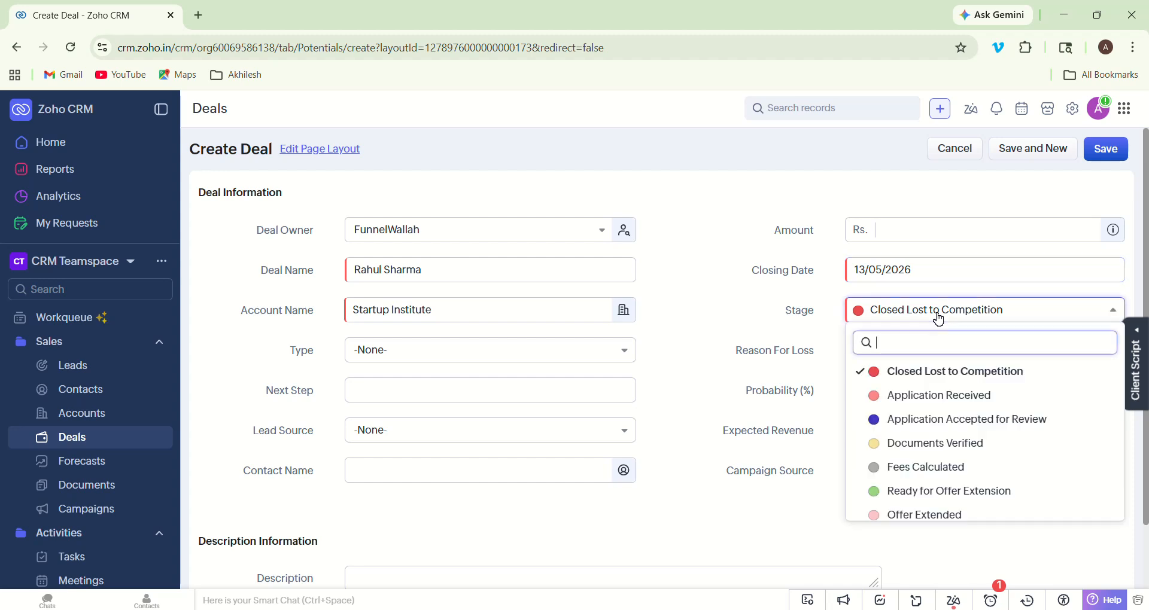
left_click(932, 396)
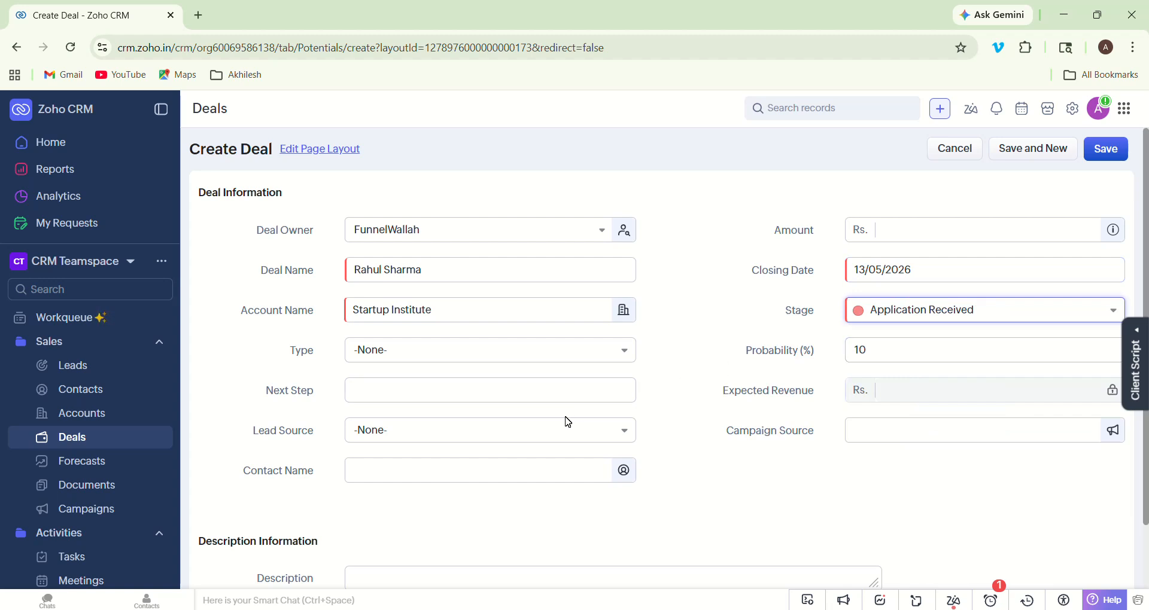
- Enter the description 'Applied for MBA programme online. Application form submitted on 14th April'
left_click(451, 573)
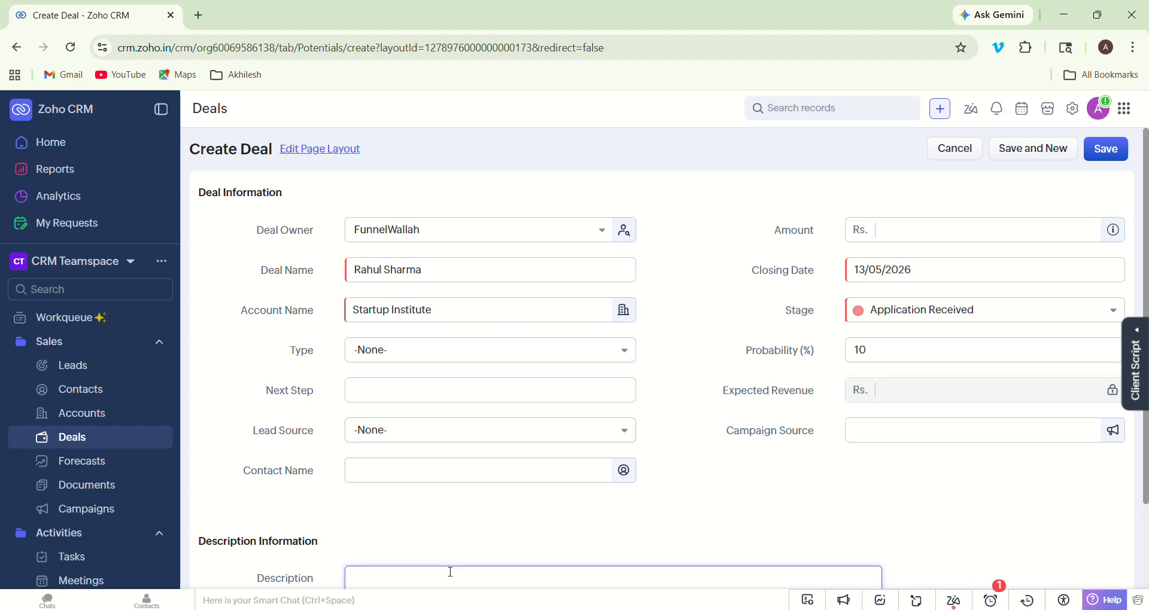
type("Applied for MBA programme onli")
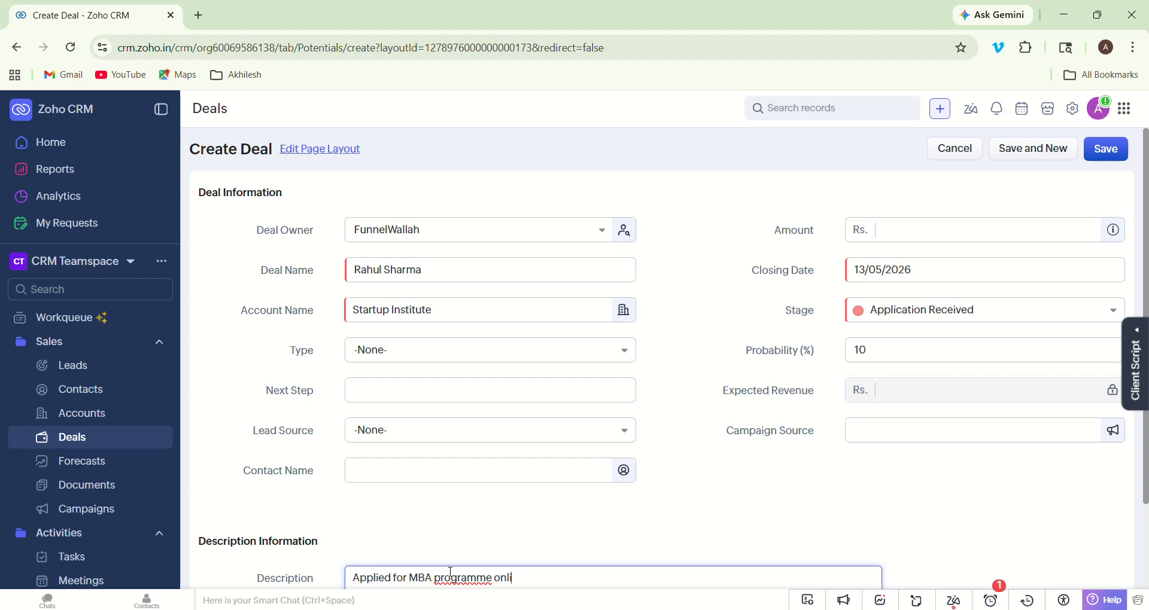
type("ne. Application form f")
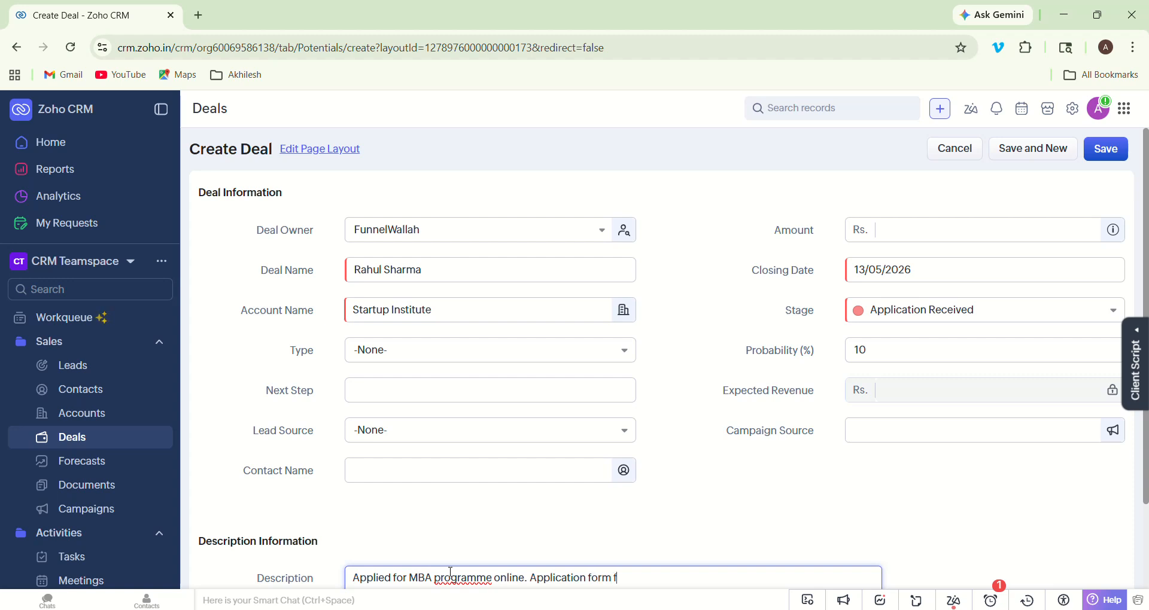
type("illed on")
key("BackSpace")
key("BackSpace")
key("BackSpace")
key("BackSpace")
key("BackSpace")
key("BackSpace")
key("BackSpace")
key("BackSpace")
key("BackSpace")
type("subm")
key("BackSpace")
type("mitted on 14th April")
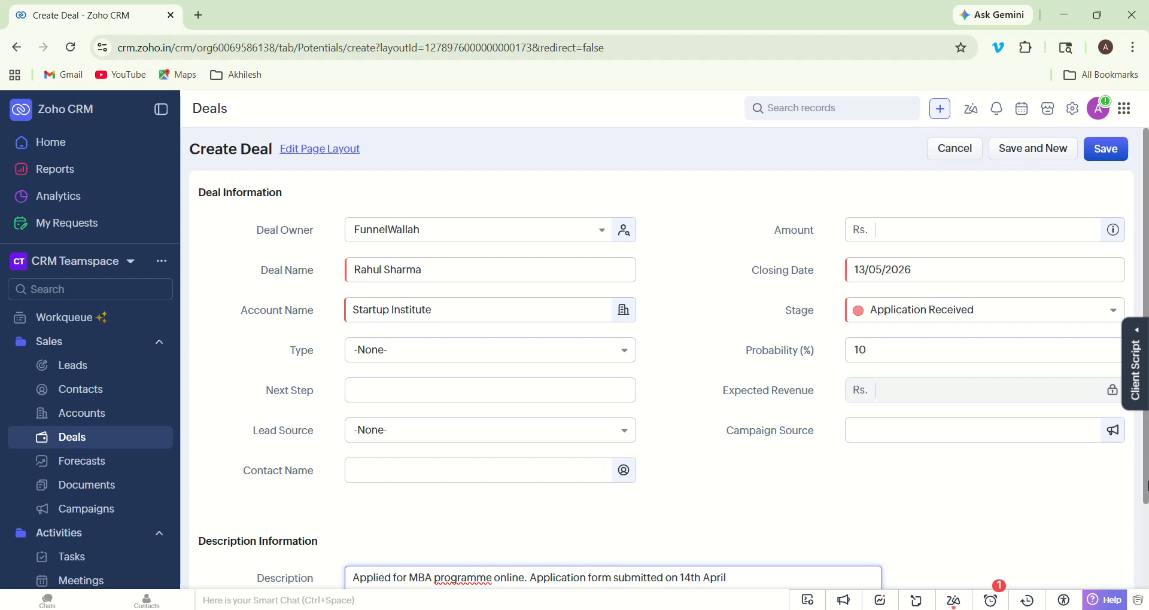
scroll(1146, 485, "down", 1)
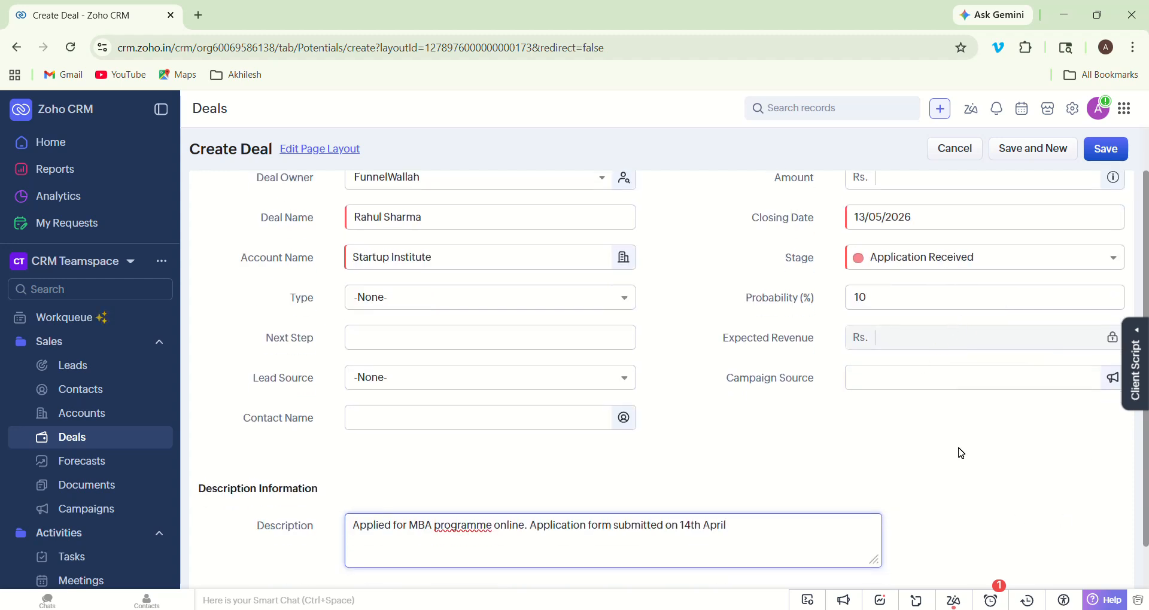
scroll(1146, 486, "down", 1)
scroll(1146, 449, "up", 2)
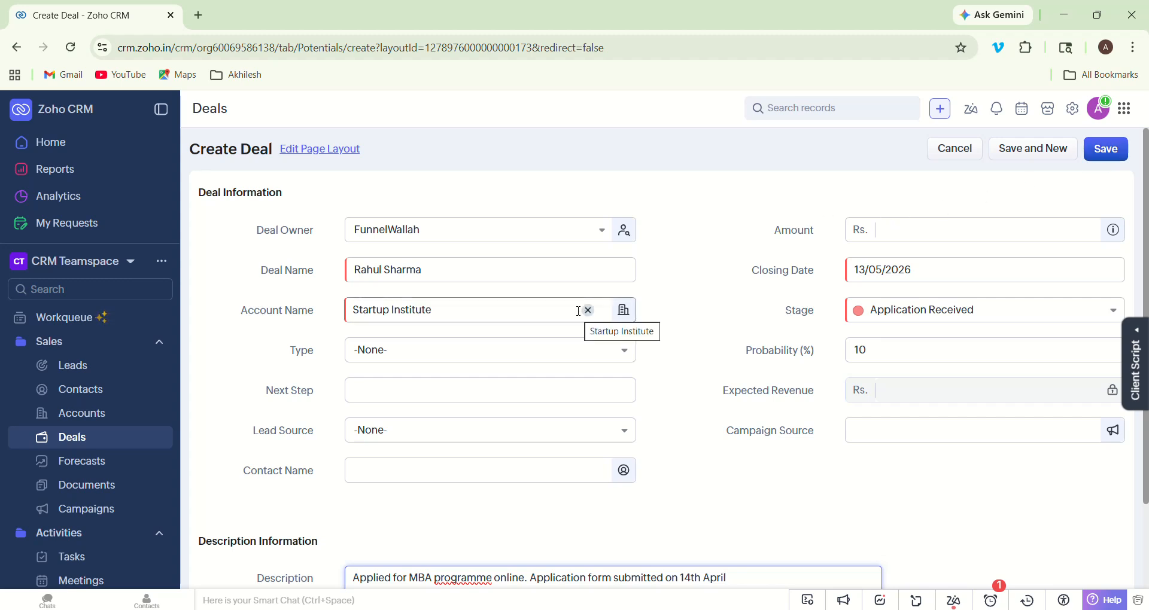
- Quick-create the Startup Institute account, associate it with the deal, and save the deal
left_click(1094, 158)
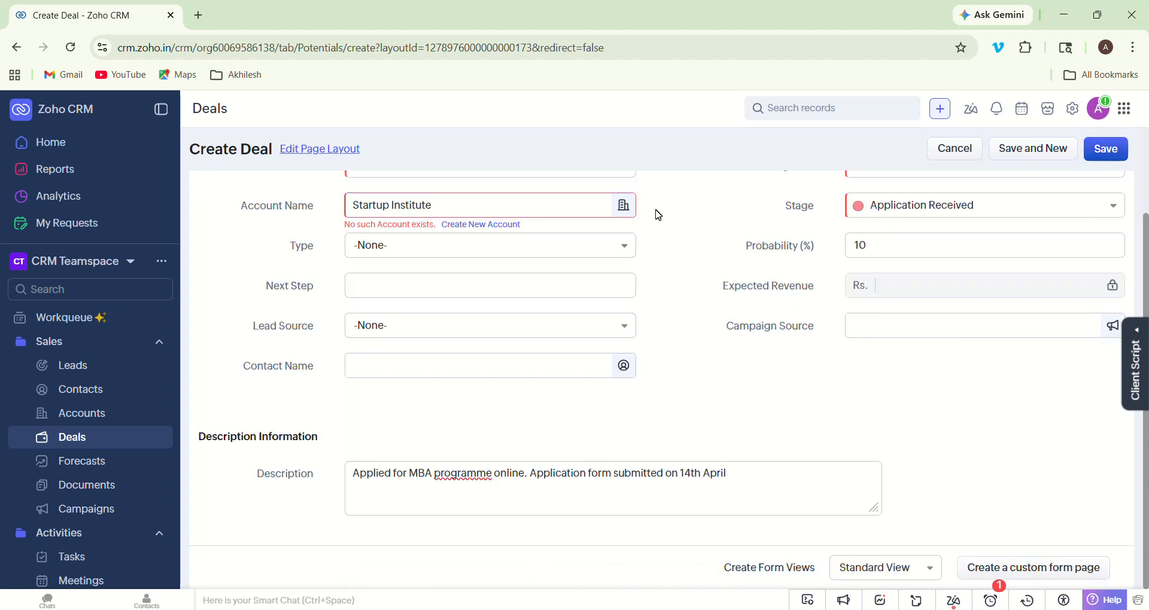
left_click(502, 230)
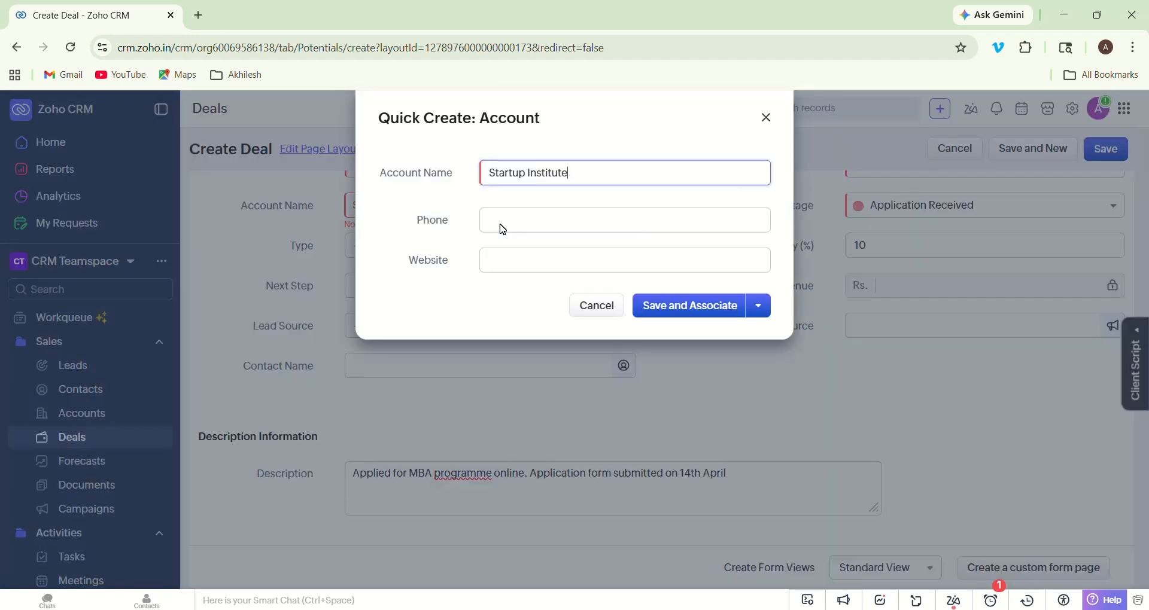
left_click(534, 214)
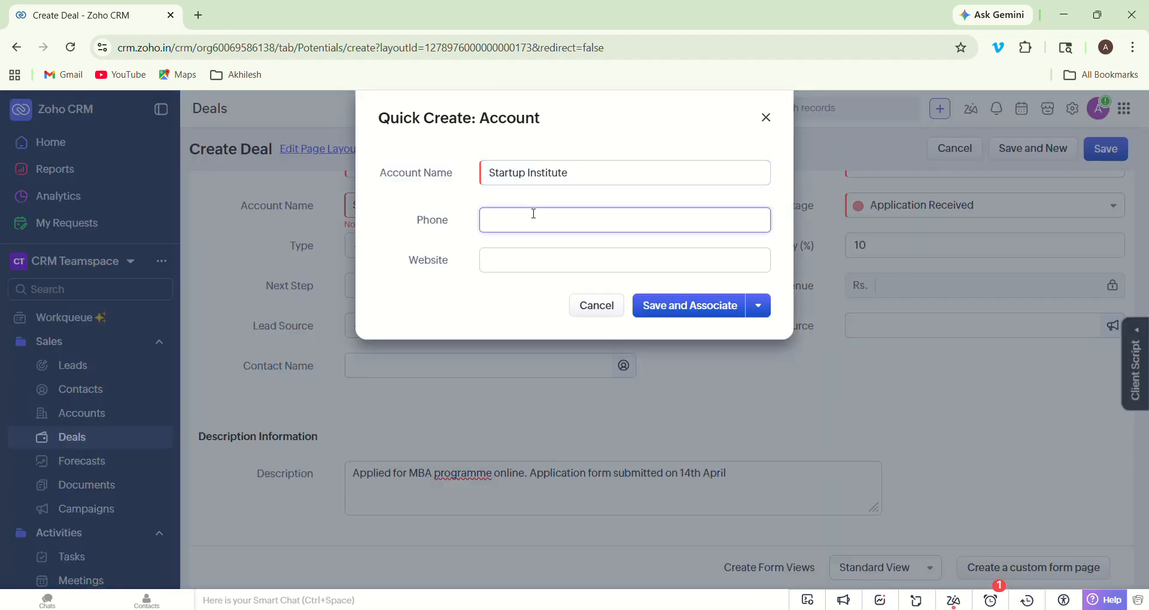
left_click(705, 307)
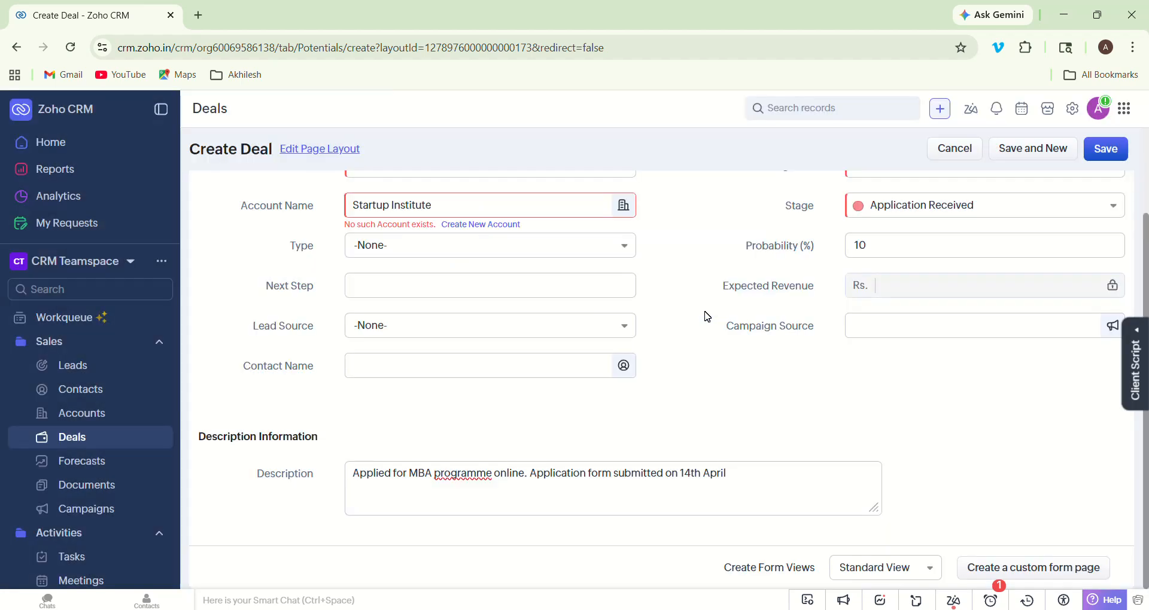
left_click(1105, 146)
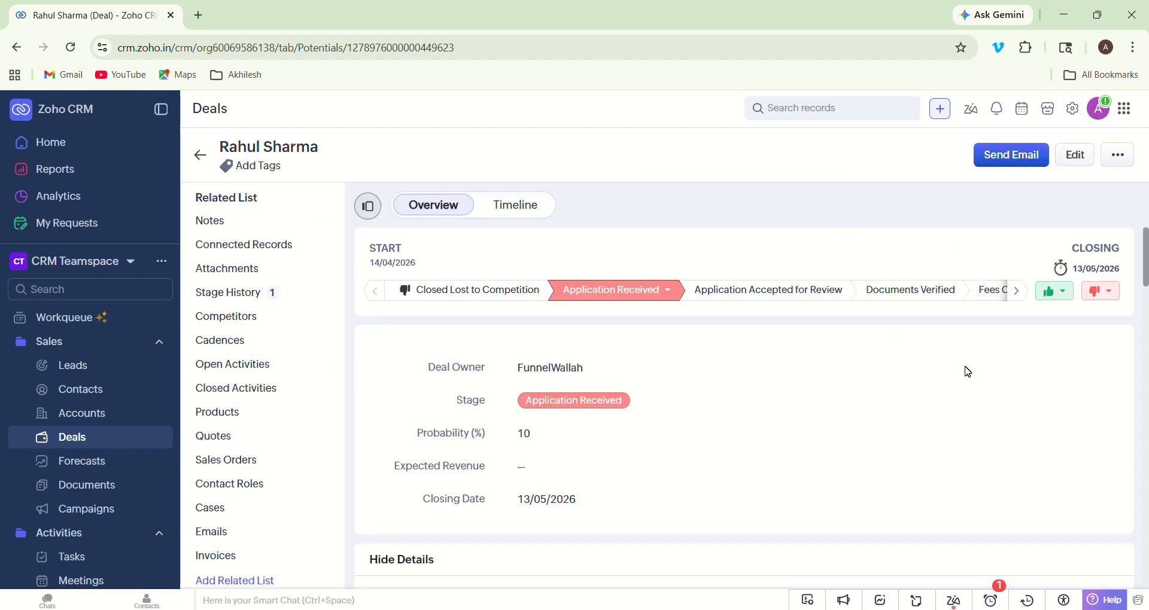
scroll(968, 372, "down", 5)
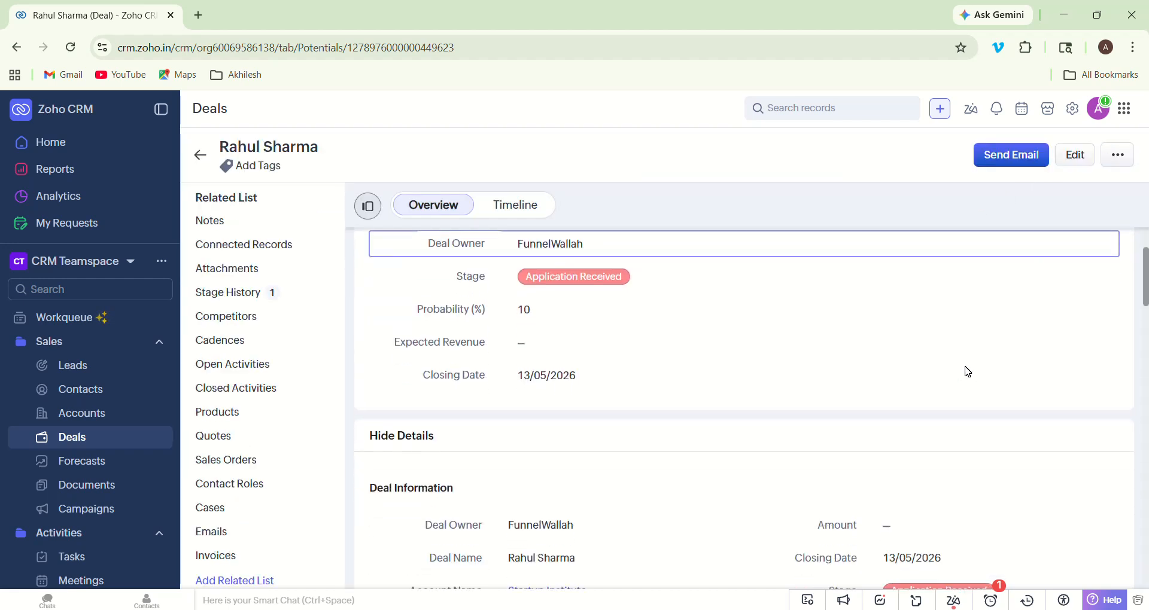
scroll(967, 372, "down", 4)
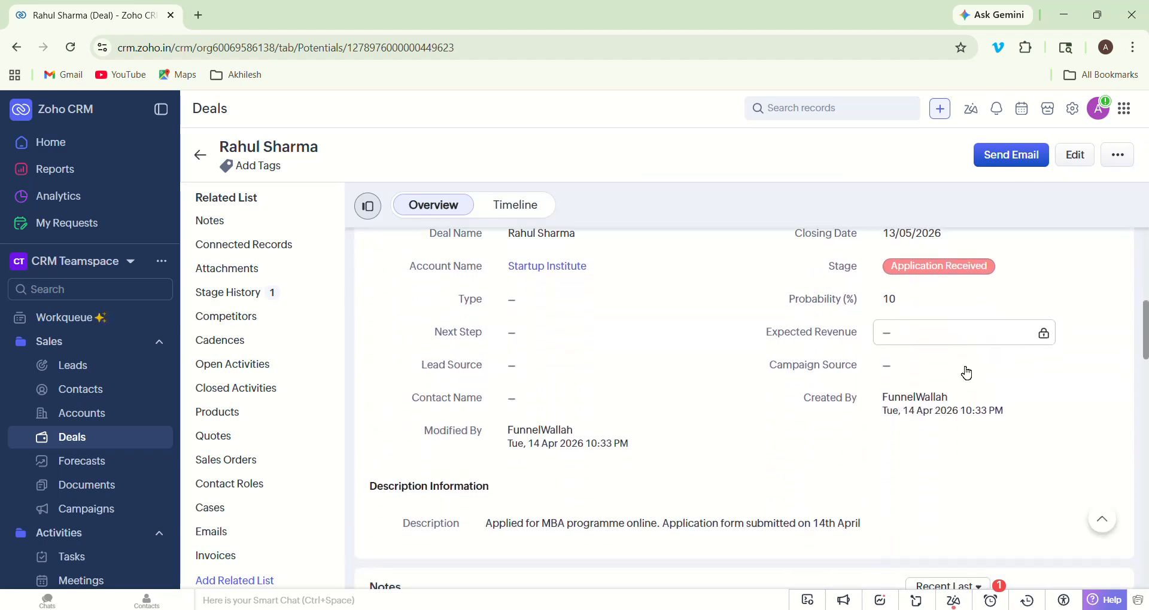
scroll(967, 372, "down", 5)
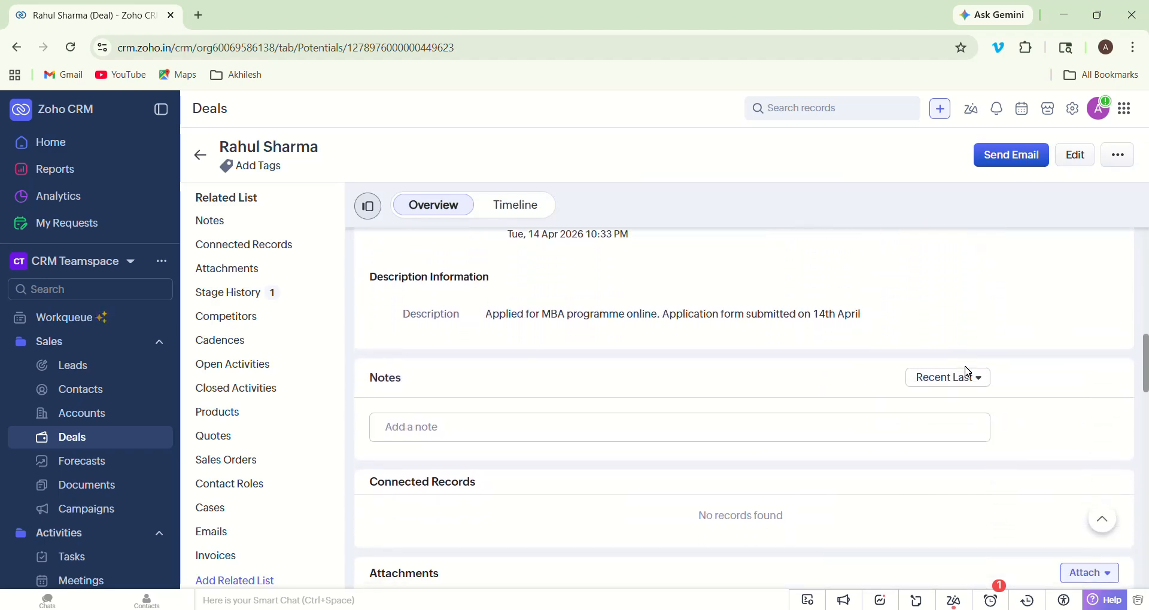
scroll(967, 372, "down", 8)
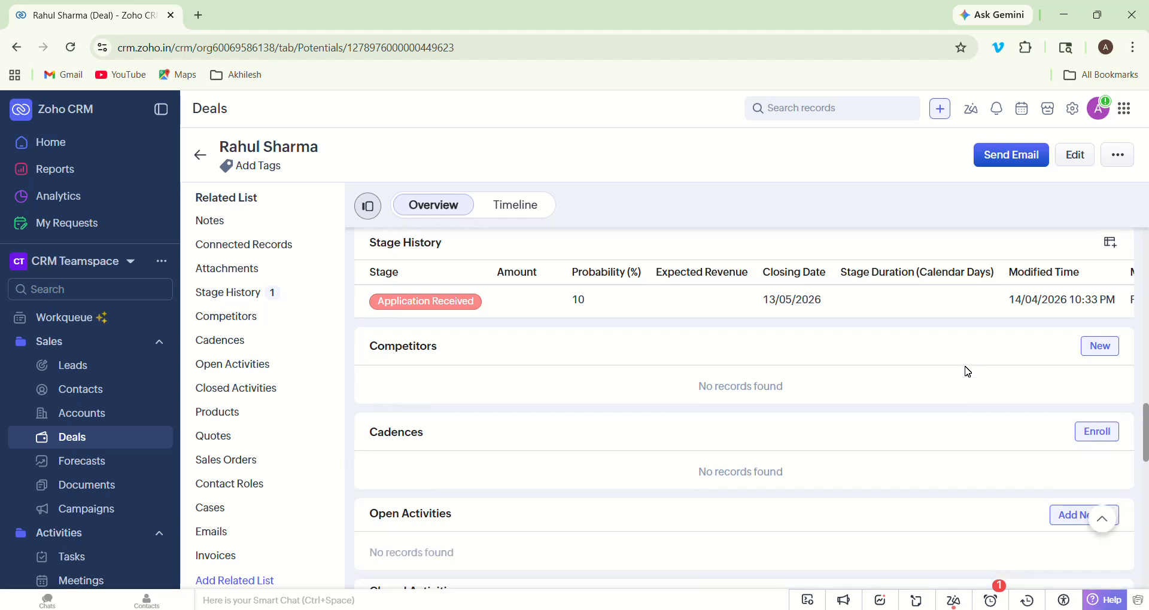
scroll(968, 372, "up", 8)
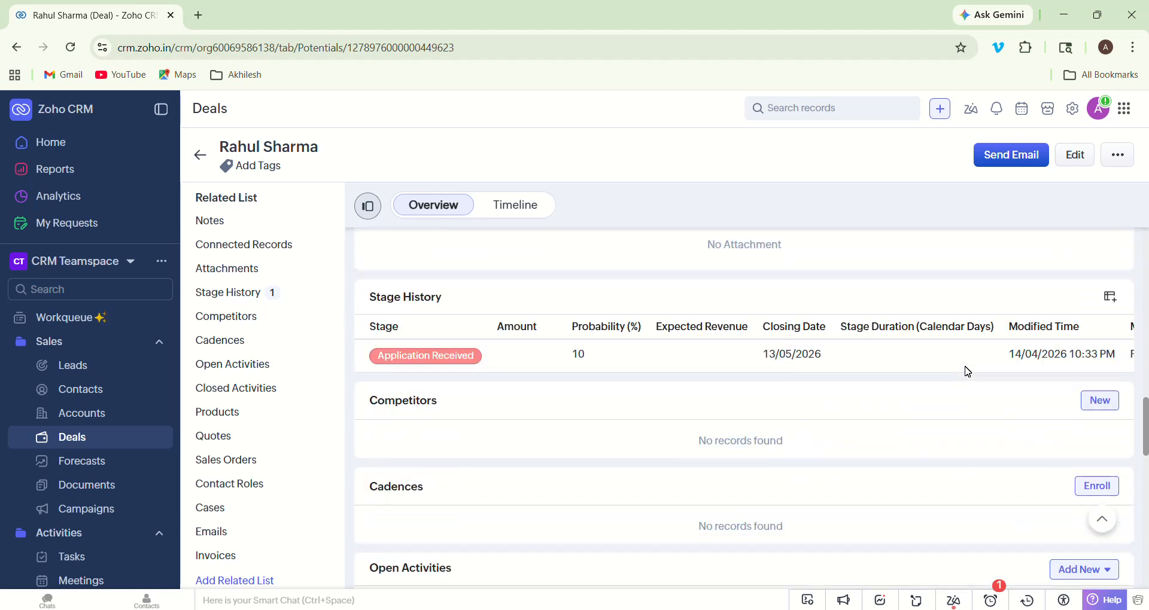
scroll(967, 371, "up", 3)
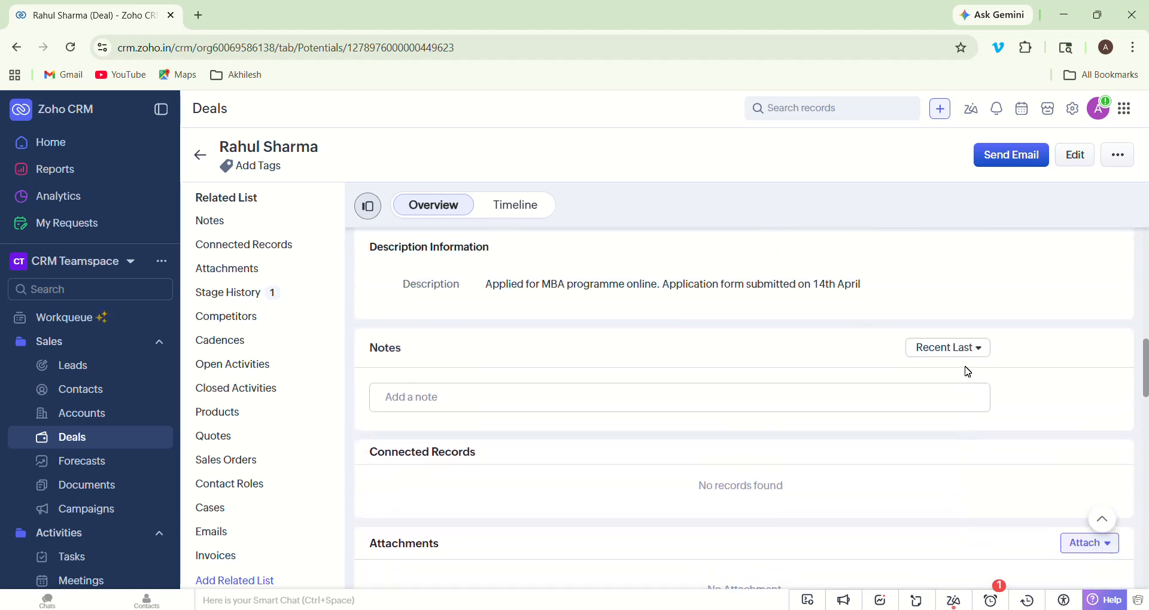
scroll(968, 372, "up", 1)
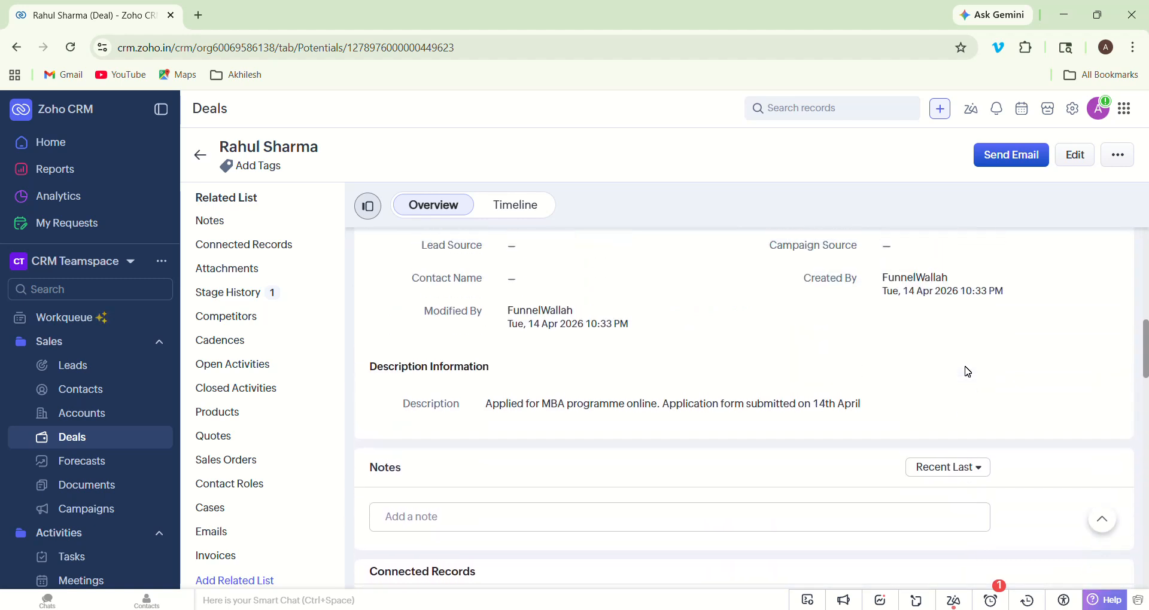
scroll(967, 372, "up", 4)
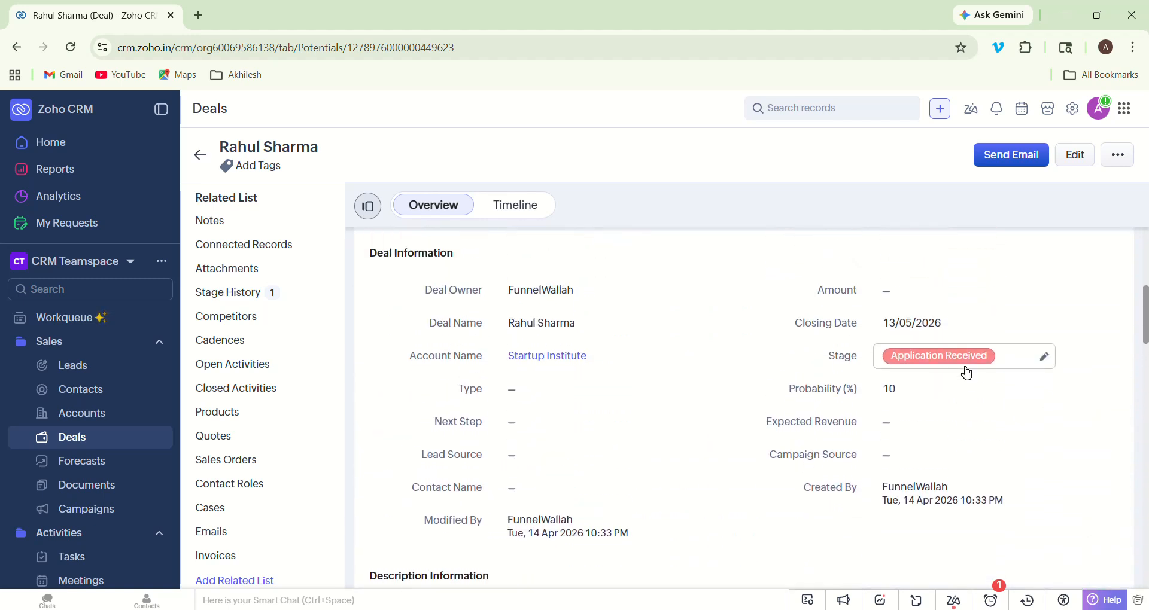
scroll(967, 372, "up", 4)
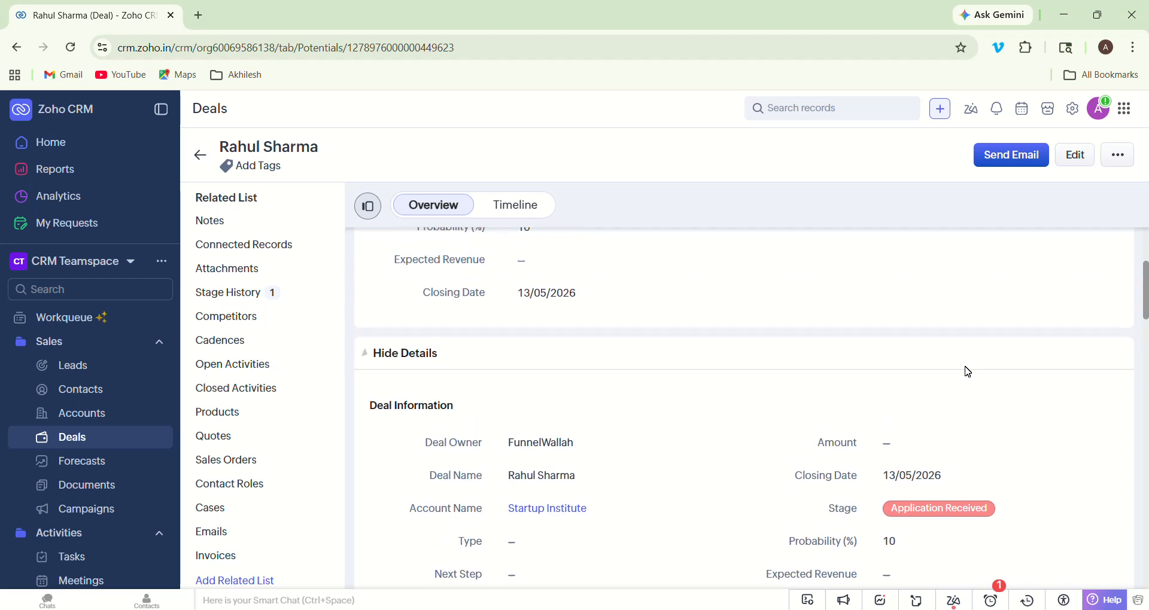
scroll(968, 372, "up", 1)
scroll(967, 372, "down", 2)
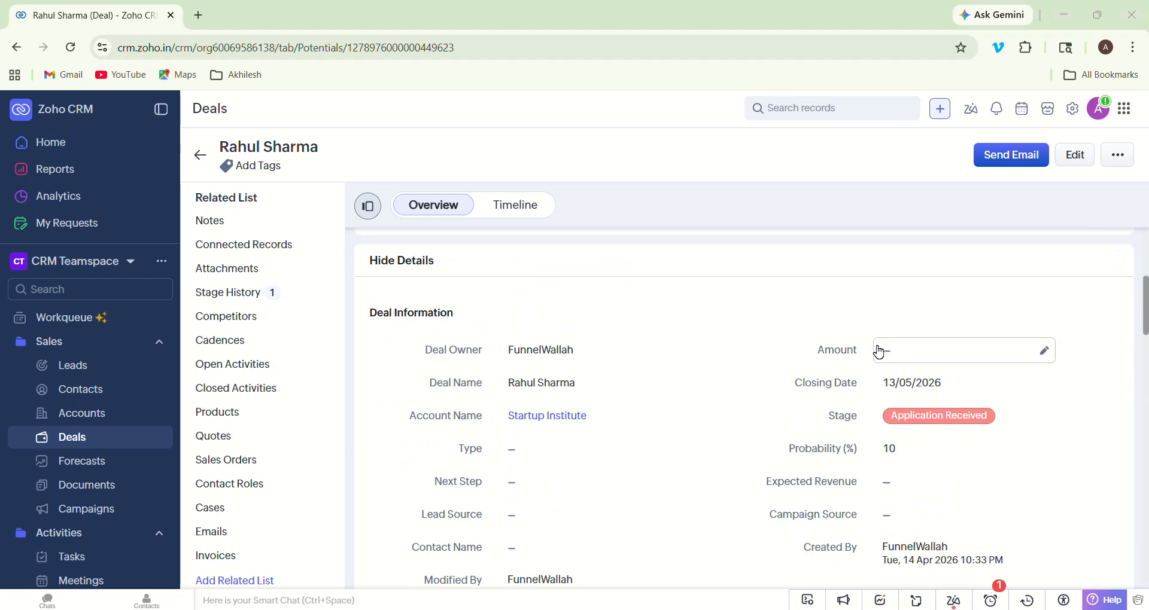
- Enter 150000 as the deal amount, giving Rs. 15,000.00 expected revenue
left_click(909, 353)
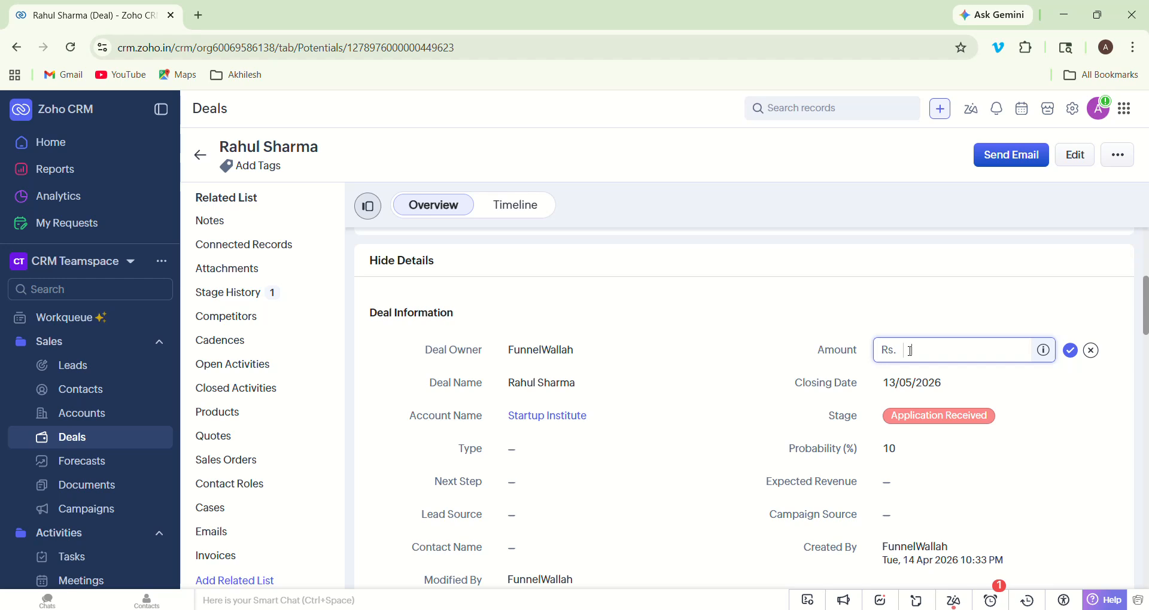
type("150000")
left_click(1072, 353)
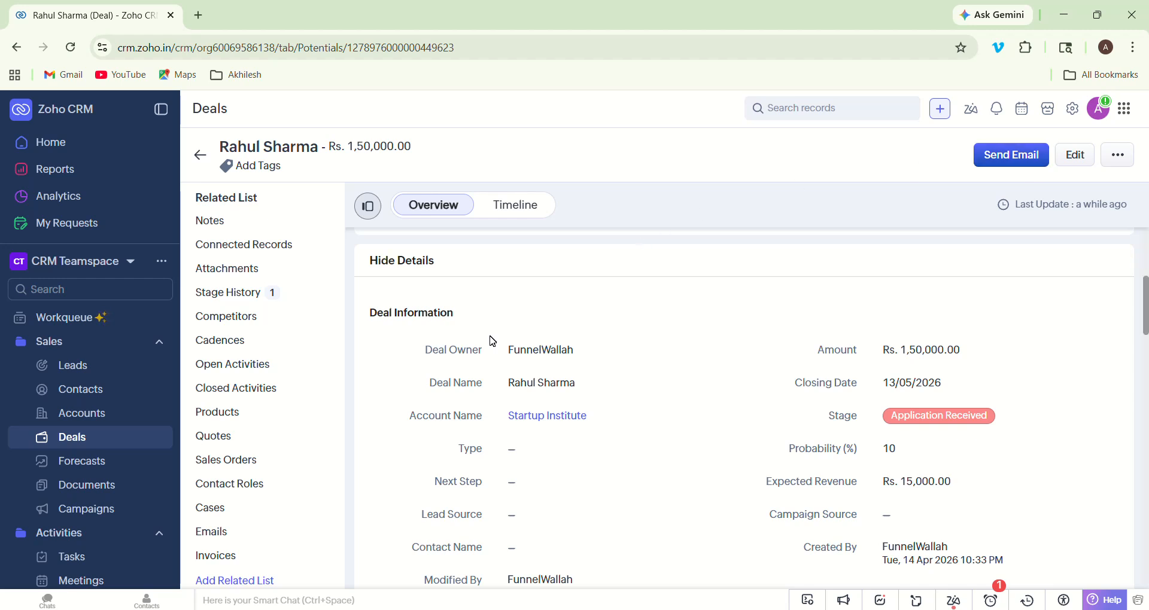
- Return to the deals kanban, scroll across, and open the student's deal record
left_click(61, 441)
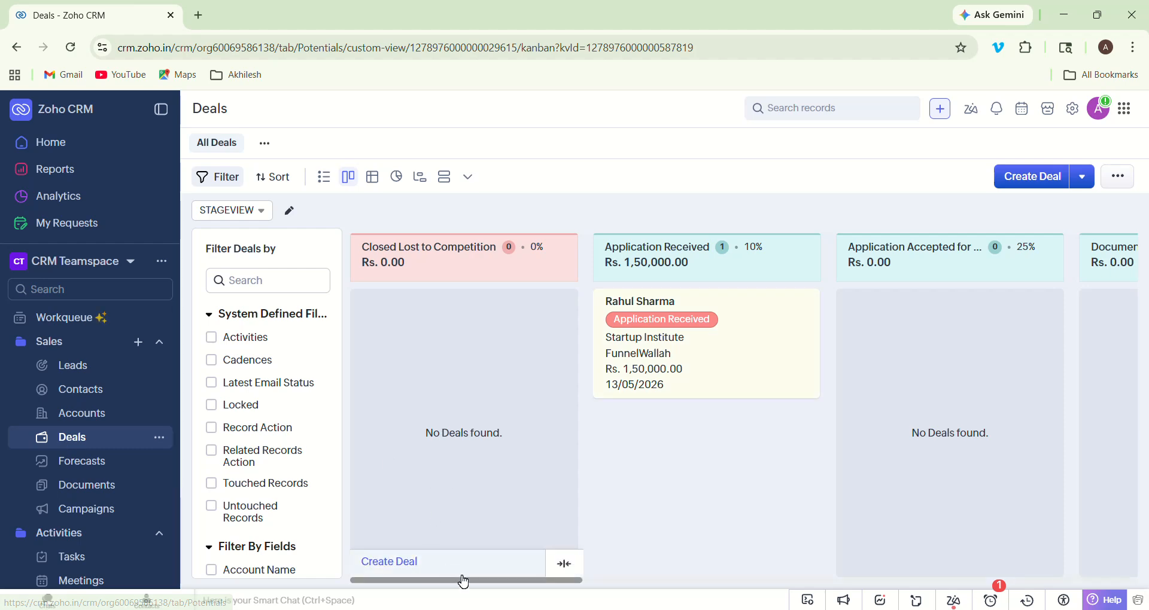
left_click_drag(464, 580, 485, 609)
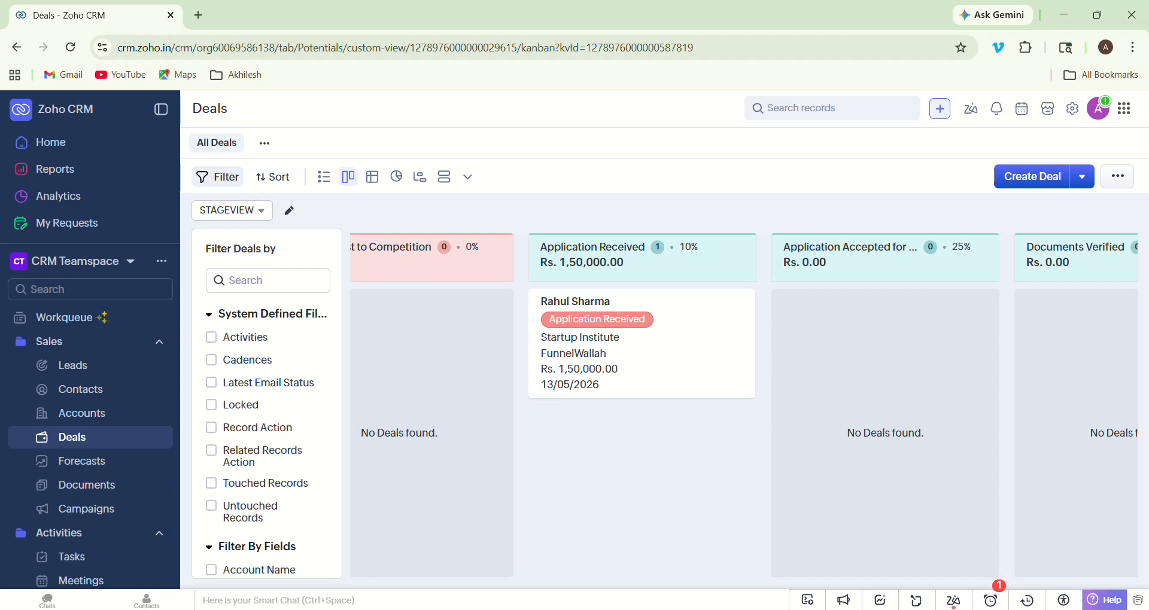
left_click(574, 304)
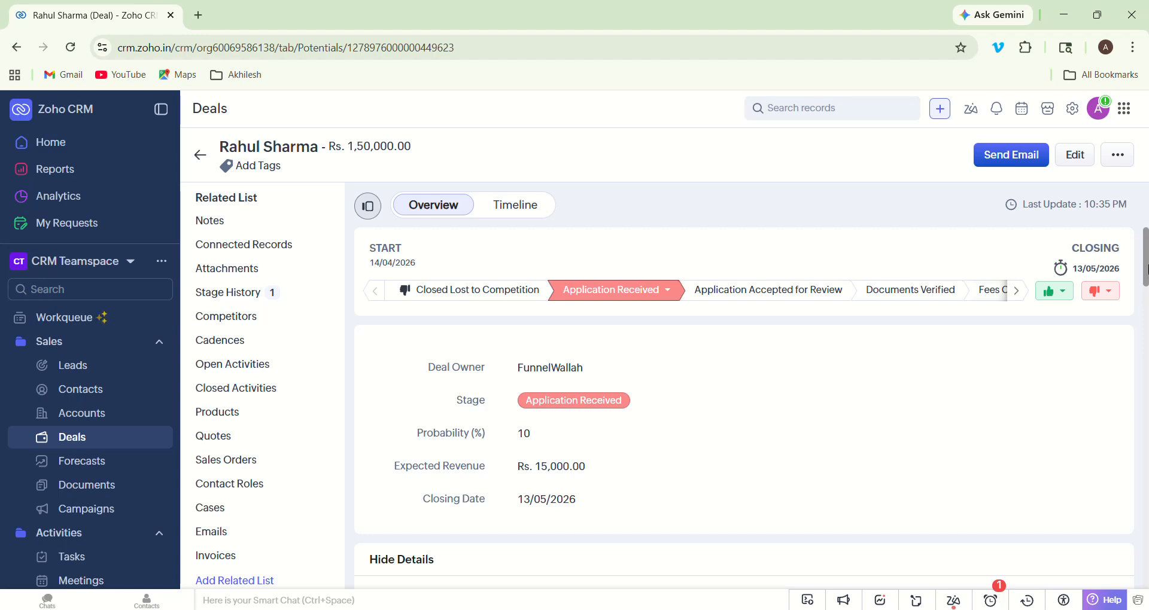
- Change the deal's stage to Application Accepted for Review, giving 25% probability
scroll(1146, 267, "down", 5)
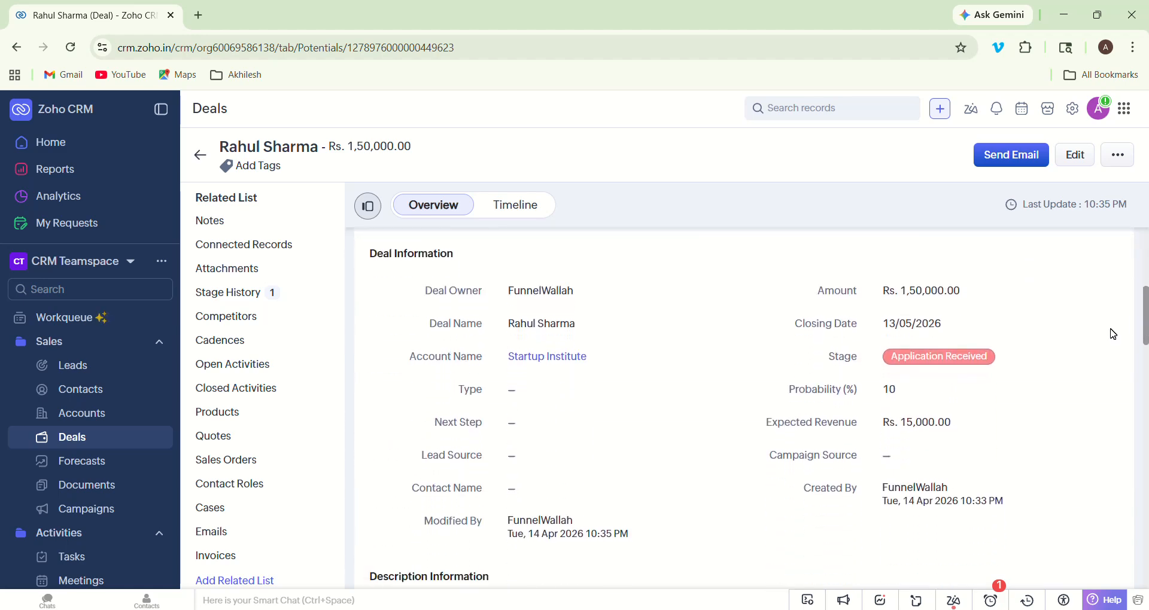
left_click(979, 358)
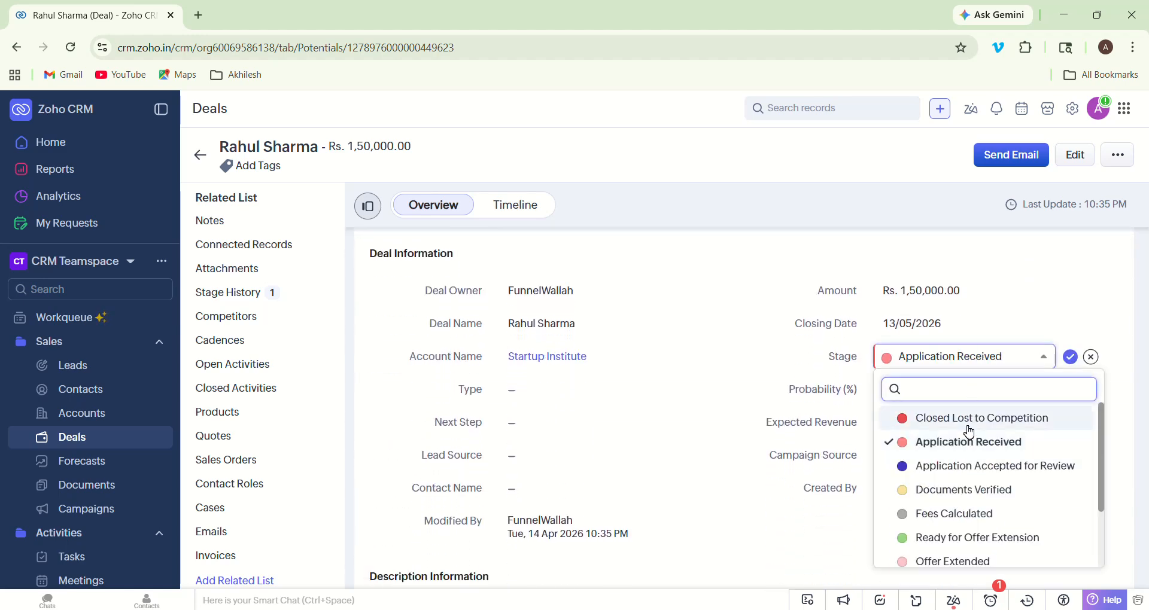
left_click(970, 466)
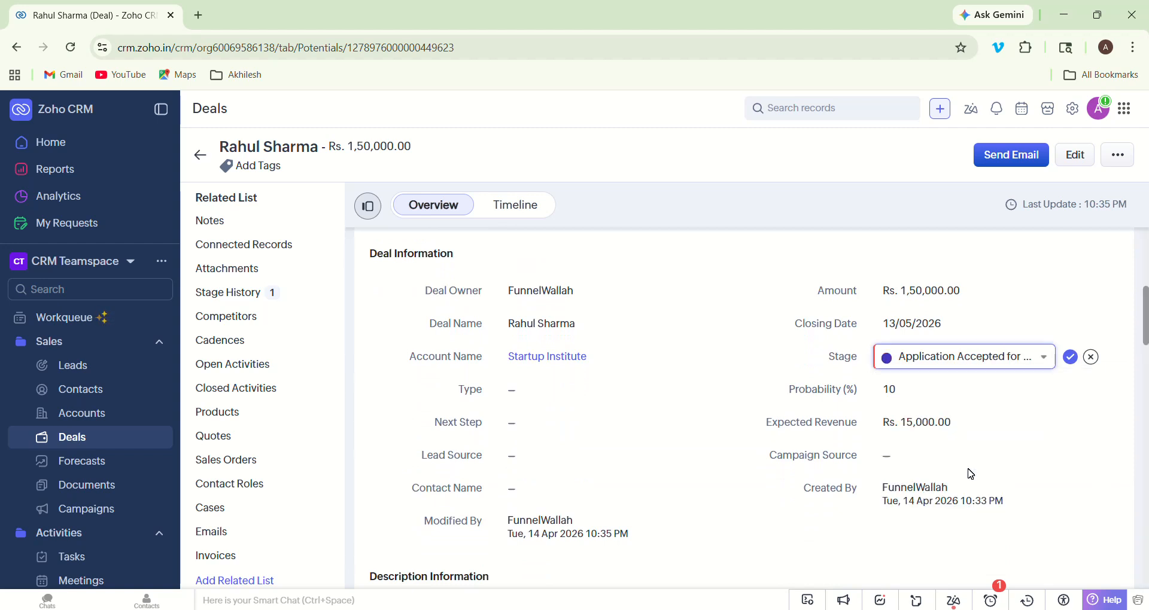
left_click(1070, 358)
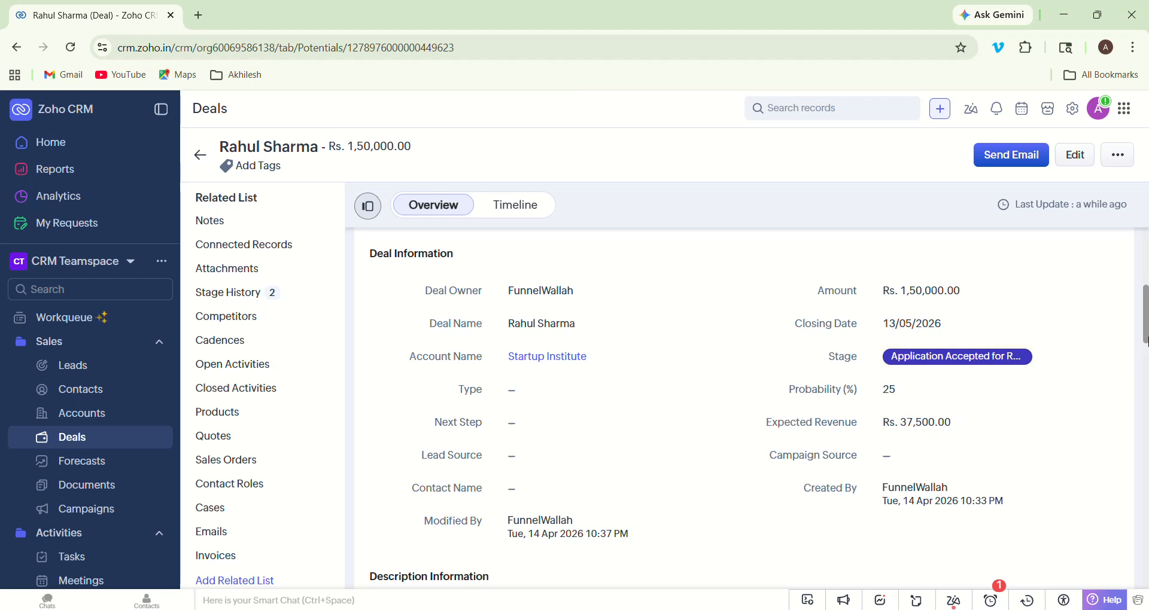
- Back on the kanban board, drag the student's deal card into Documents Verified (40%)
left_click_drag(1145, 335, 1144, 293)
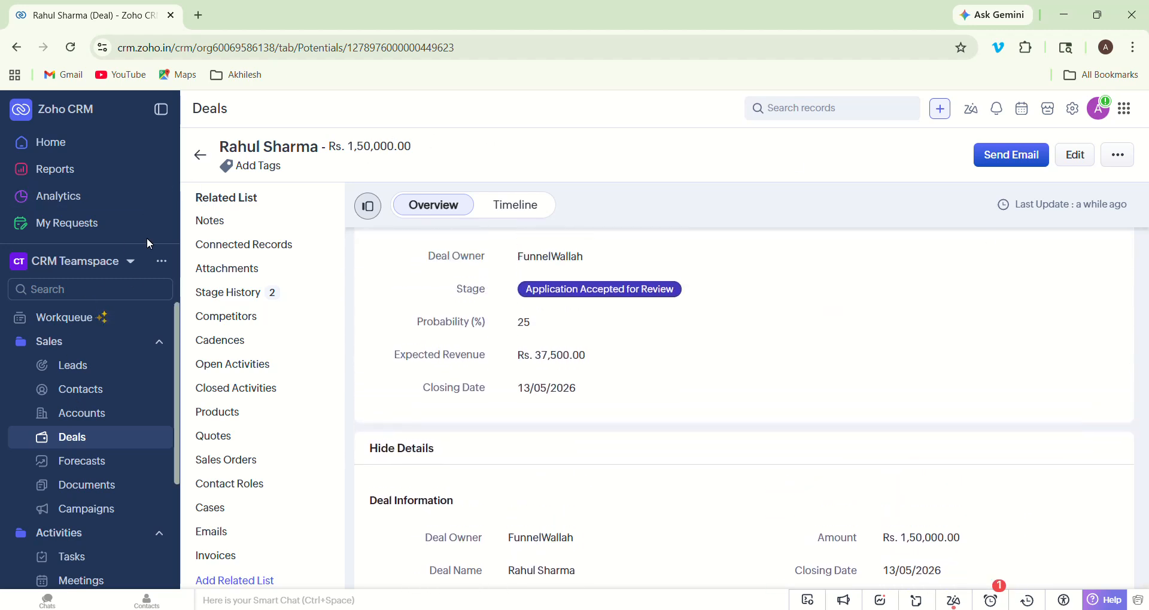
left_click(200, 167)
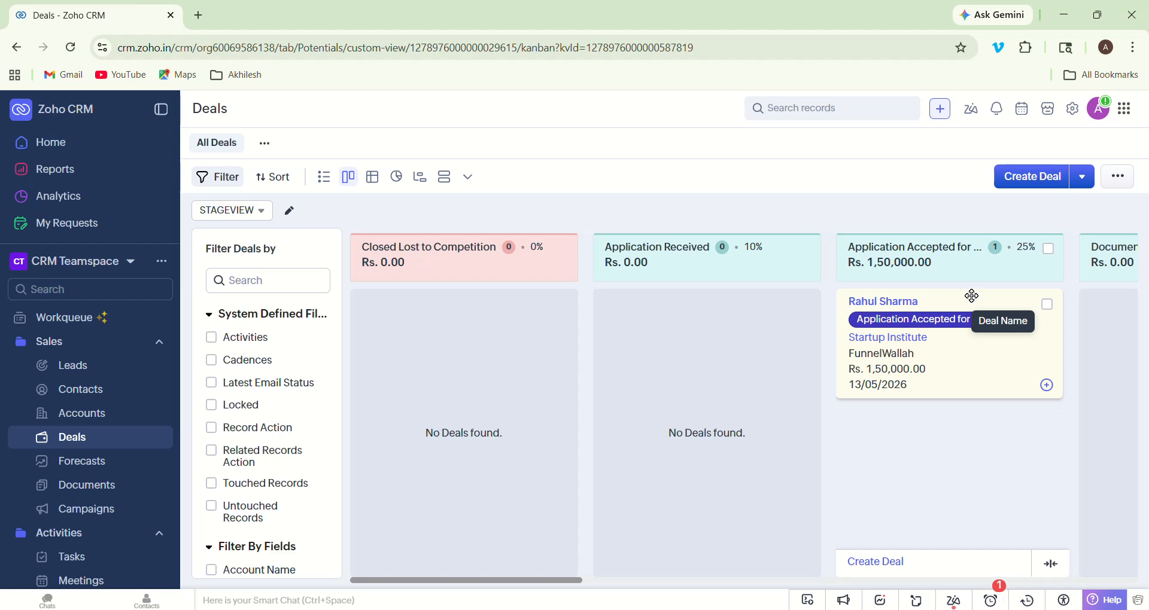
mouse_move(972, 296)
left_mouse_down()
mouse_move(1062, 297)
mouse_move(964, 324)
mouse_move(958, 302)
left_mouse_up()
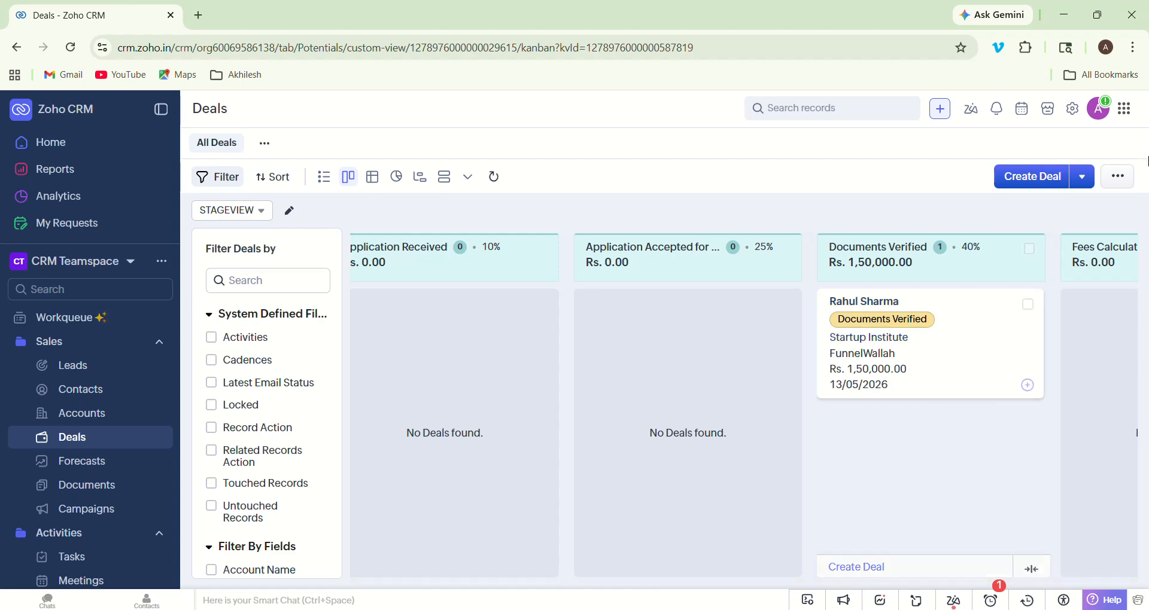
- Set Chrome's page zoom to 75% from the browser menu
left_click(1134, 48)
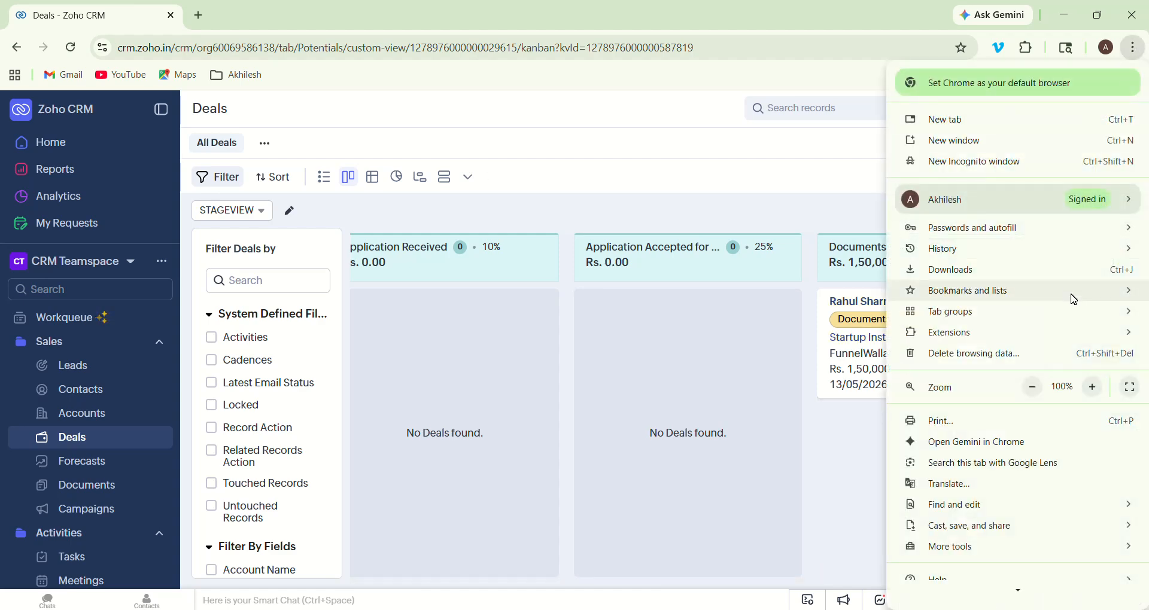
left_click(1033, 387)
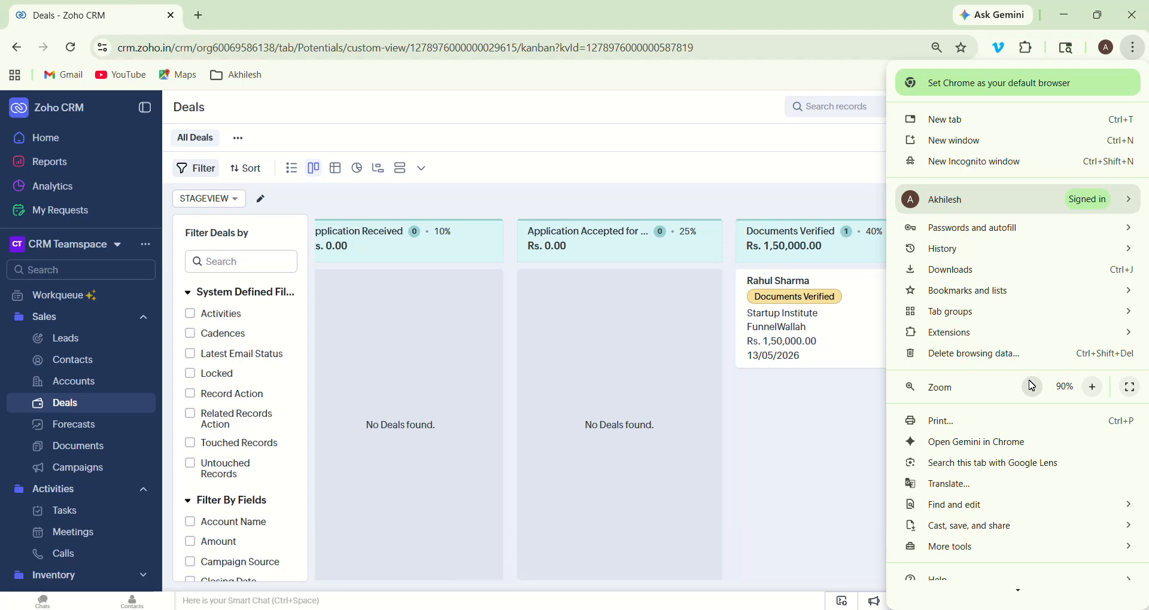
left_click(1032, 387)
left_click(1032, 387)
left_click(1033, 387)
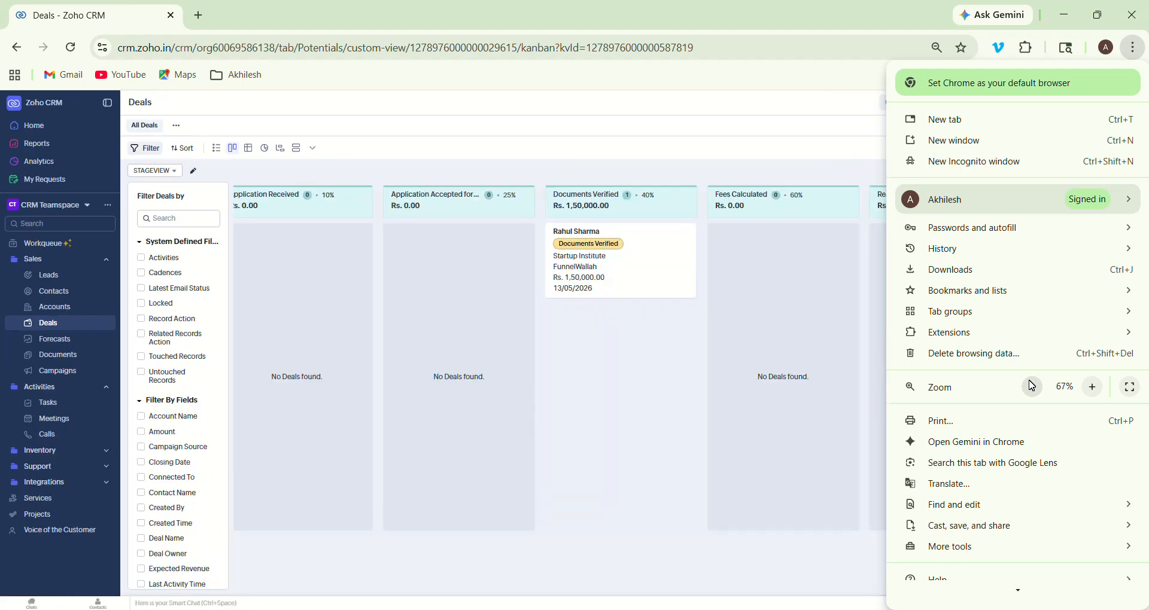
left_click(1092, 388)
left_click(664, 567)
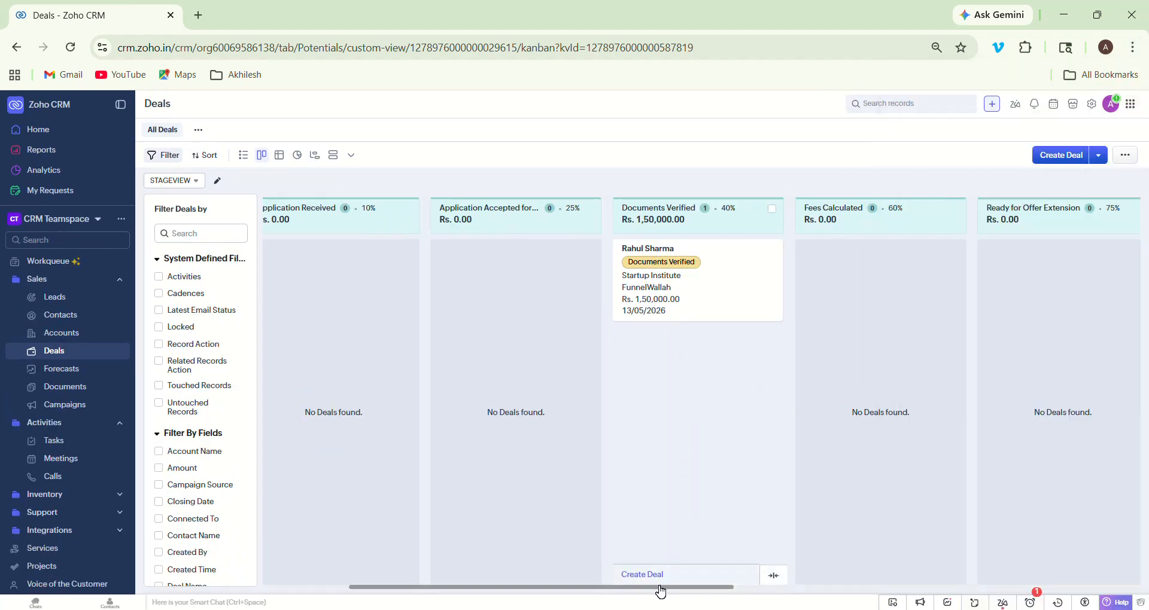
left_click(737, 581)
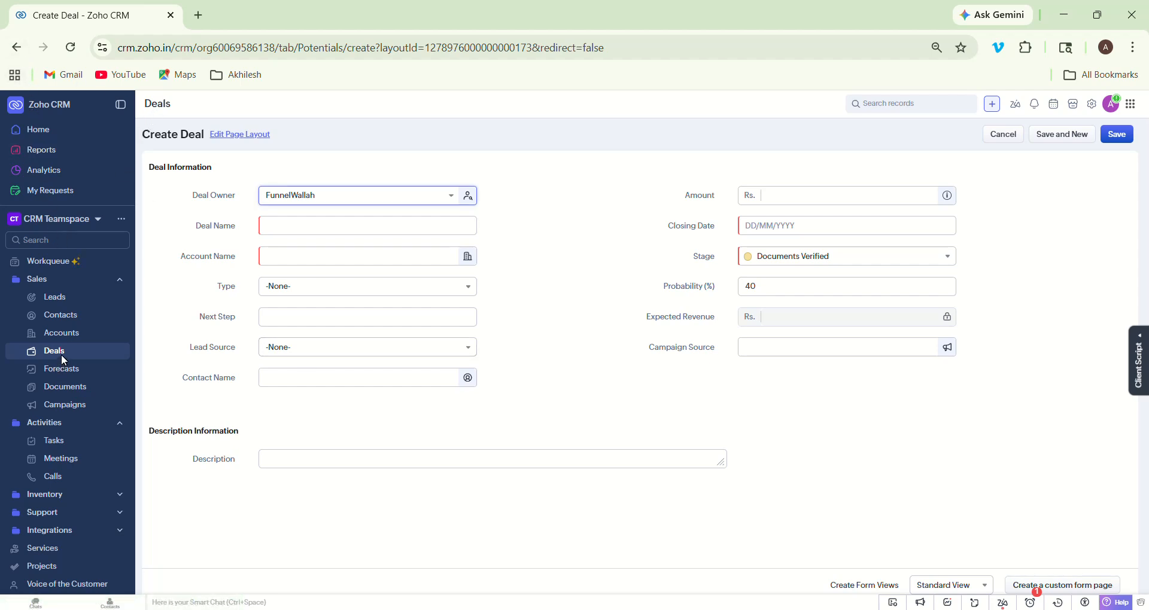
left_click(17, 48)
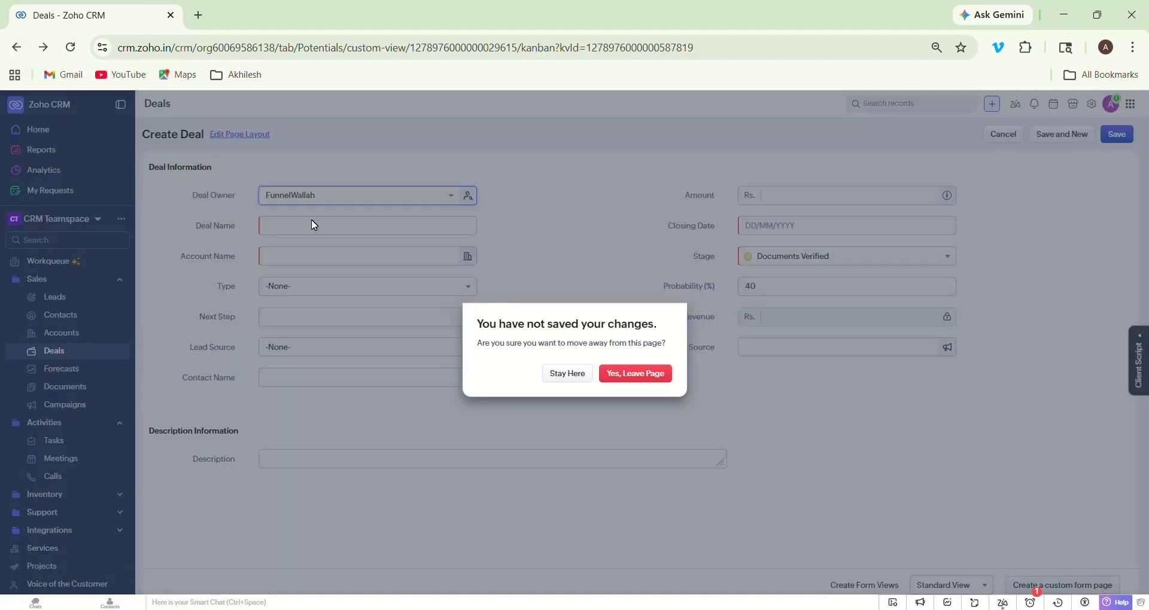
left_click(626, 376)
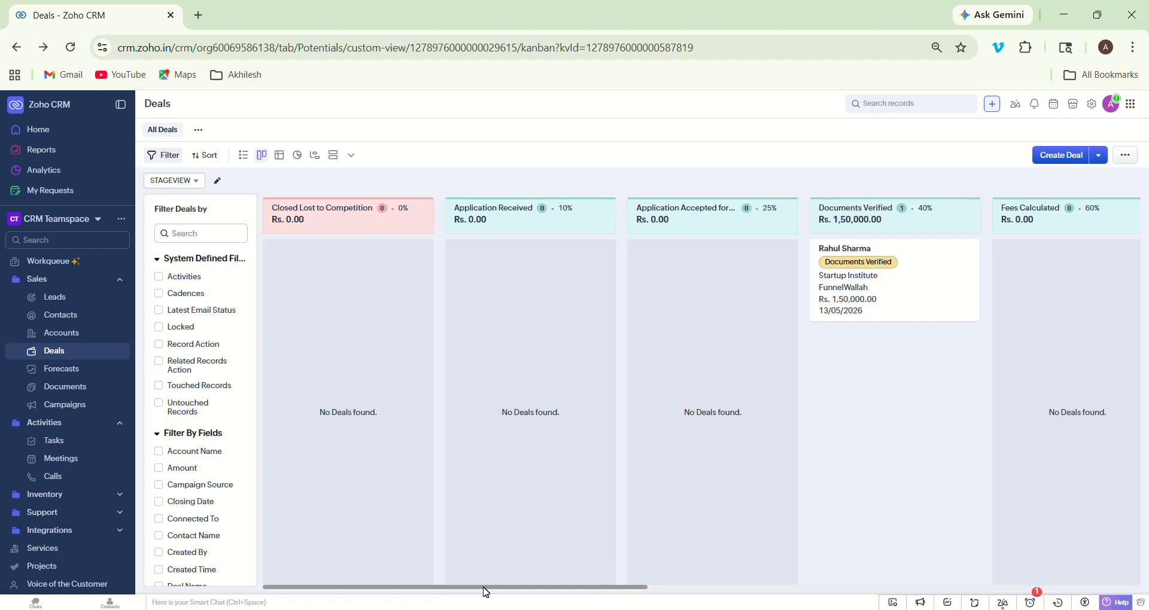
left_click_drag(486, 592, 830, 588)
scroll(627, 598, "left", 2)
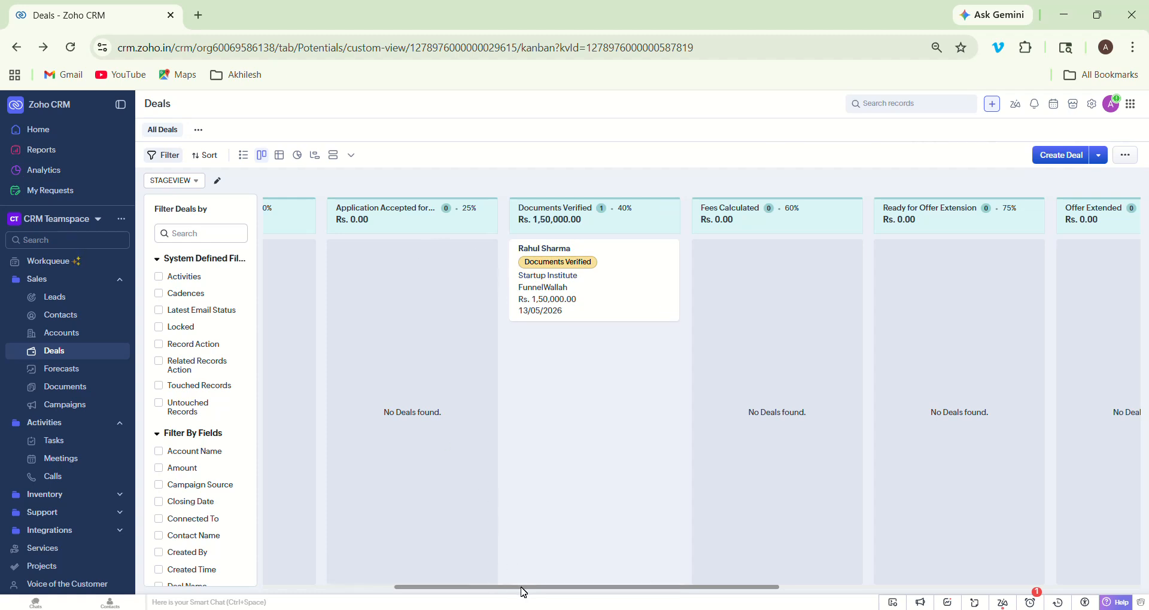
left_click_drag(521, 588, 533, 588)
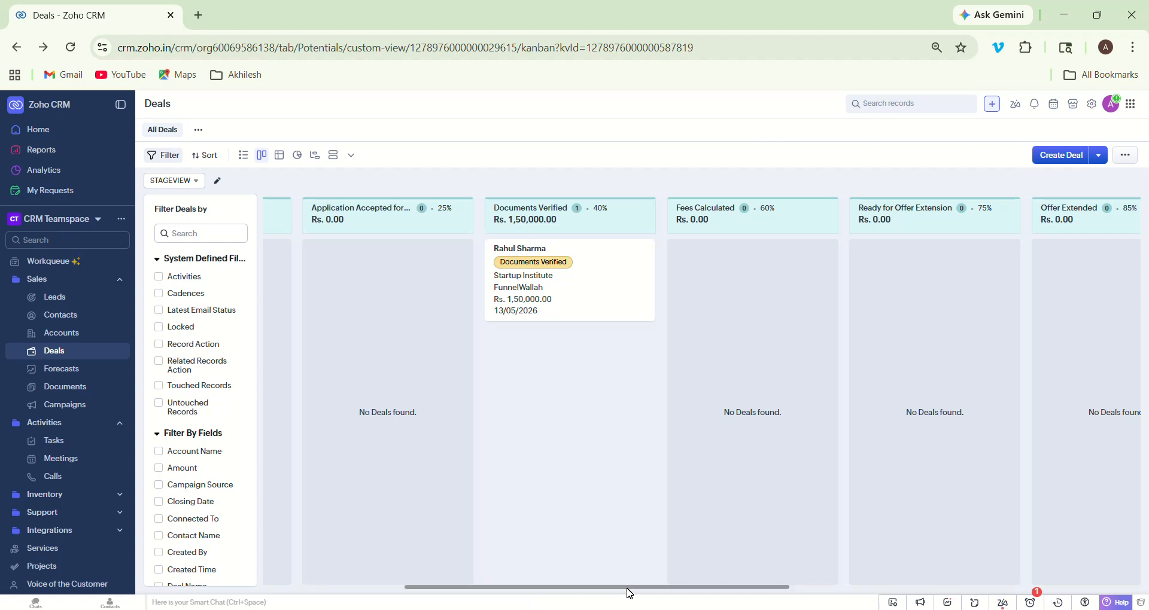
left_click_drag(628, 593, 252, 603)
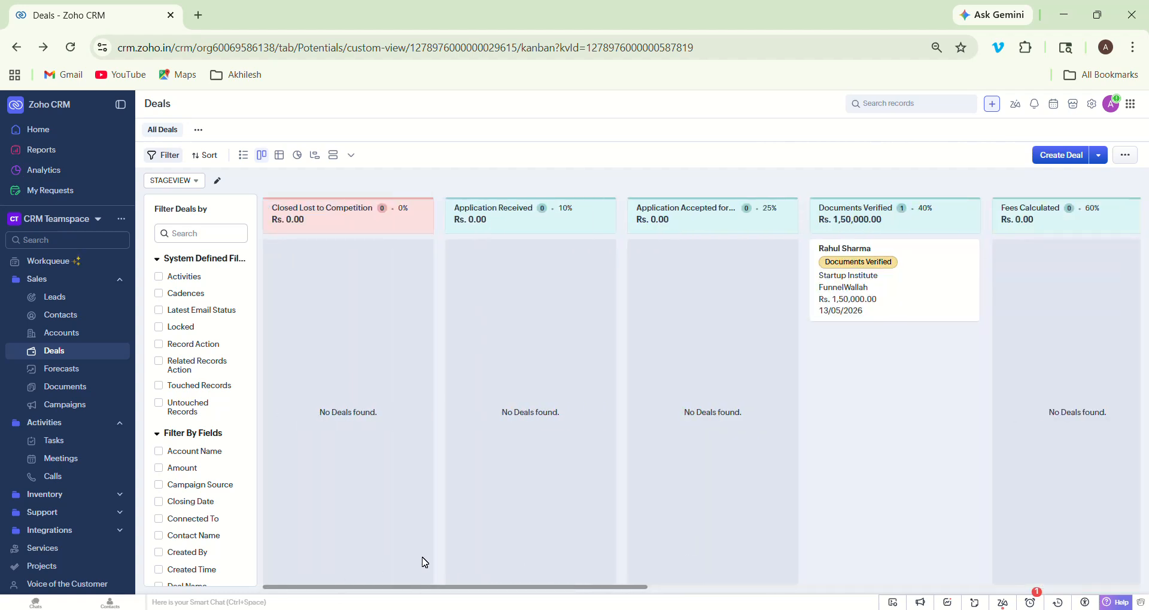
left_click_drag(499, 590, 680, 573)
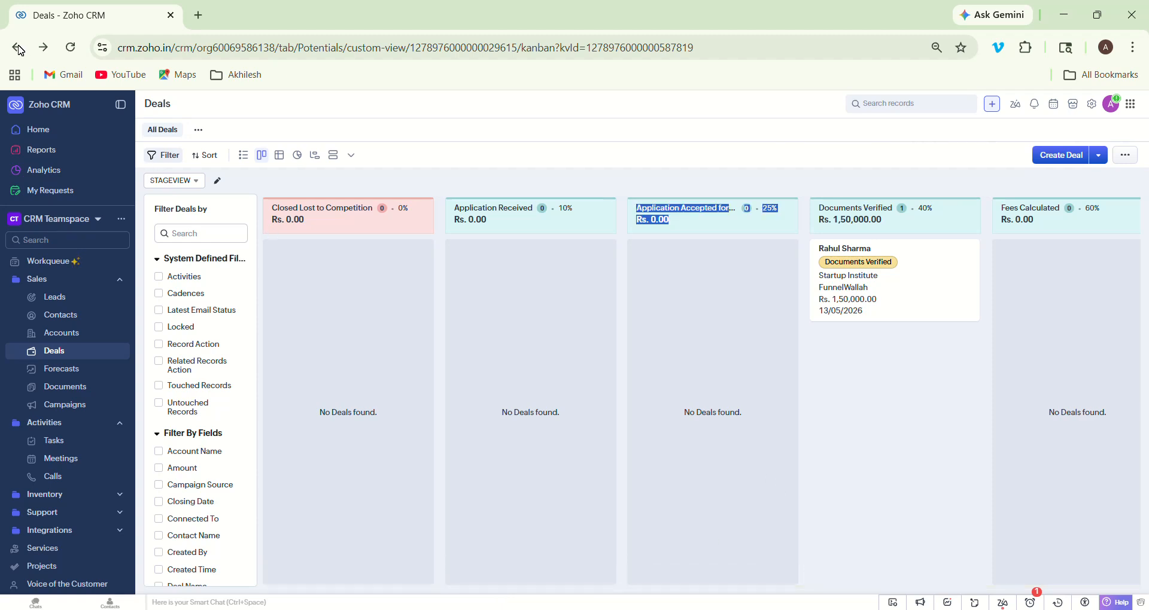
- Leave the Deals board for the Home dashboard from the left sidebar
left_click(27, 134)
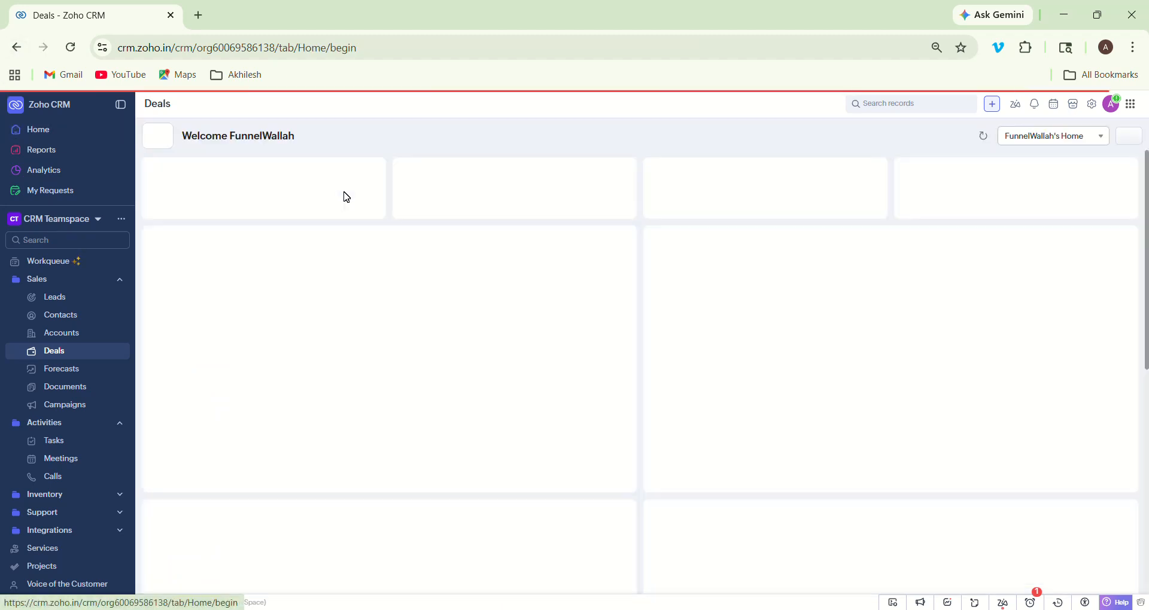